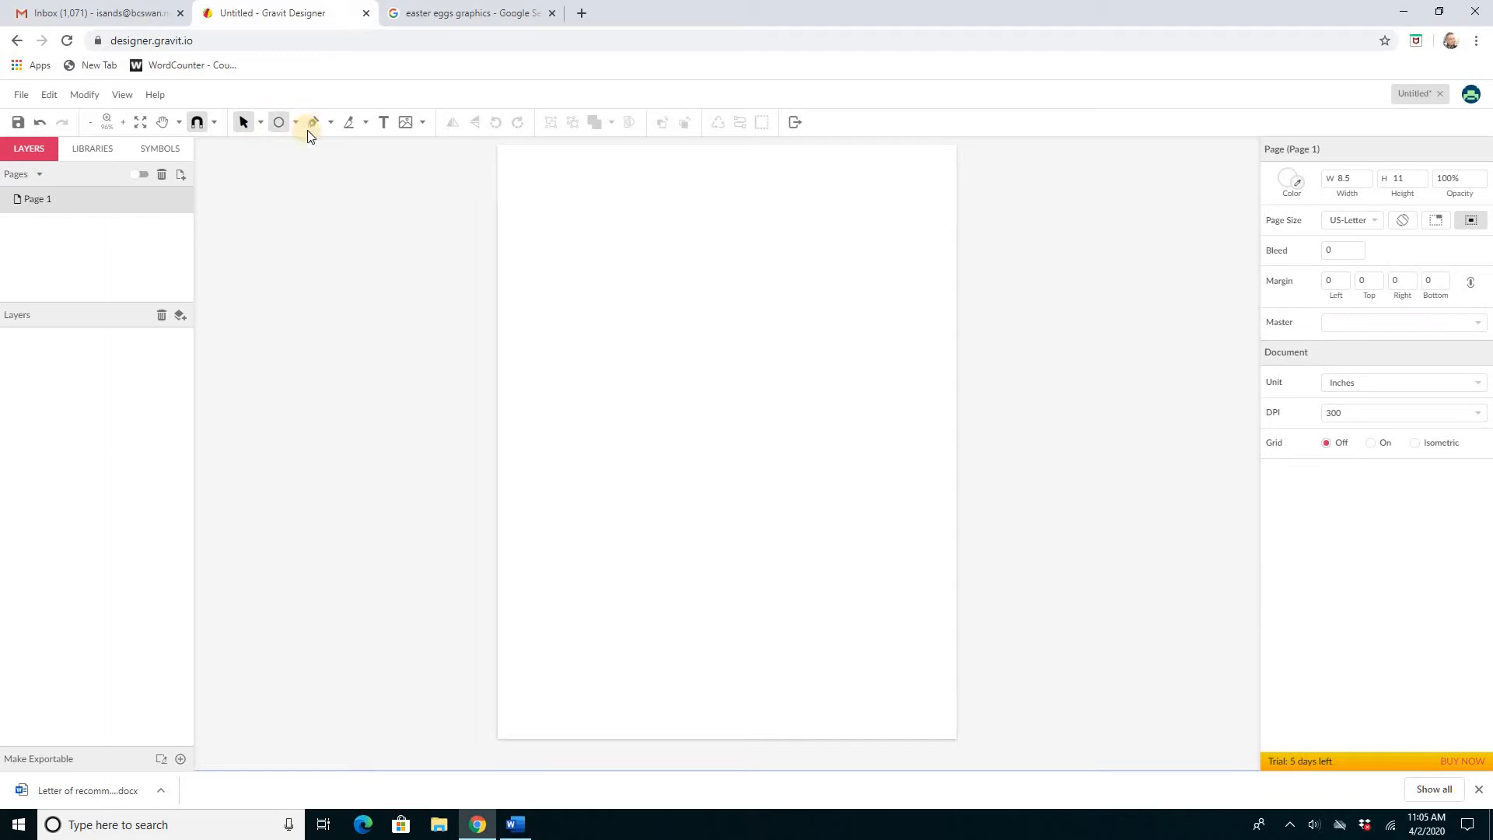
Step: Draw a closed egg-shaped path with the Pen tool, curving from the top point to the bottom point and back
click(314, 122)
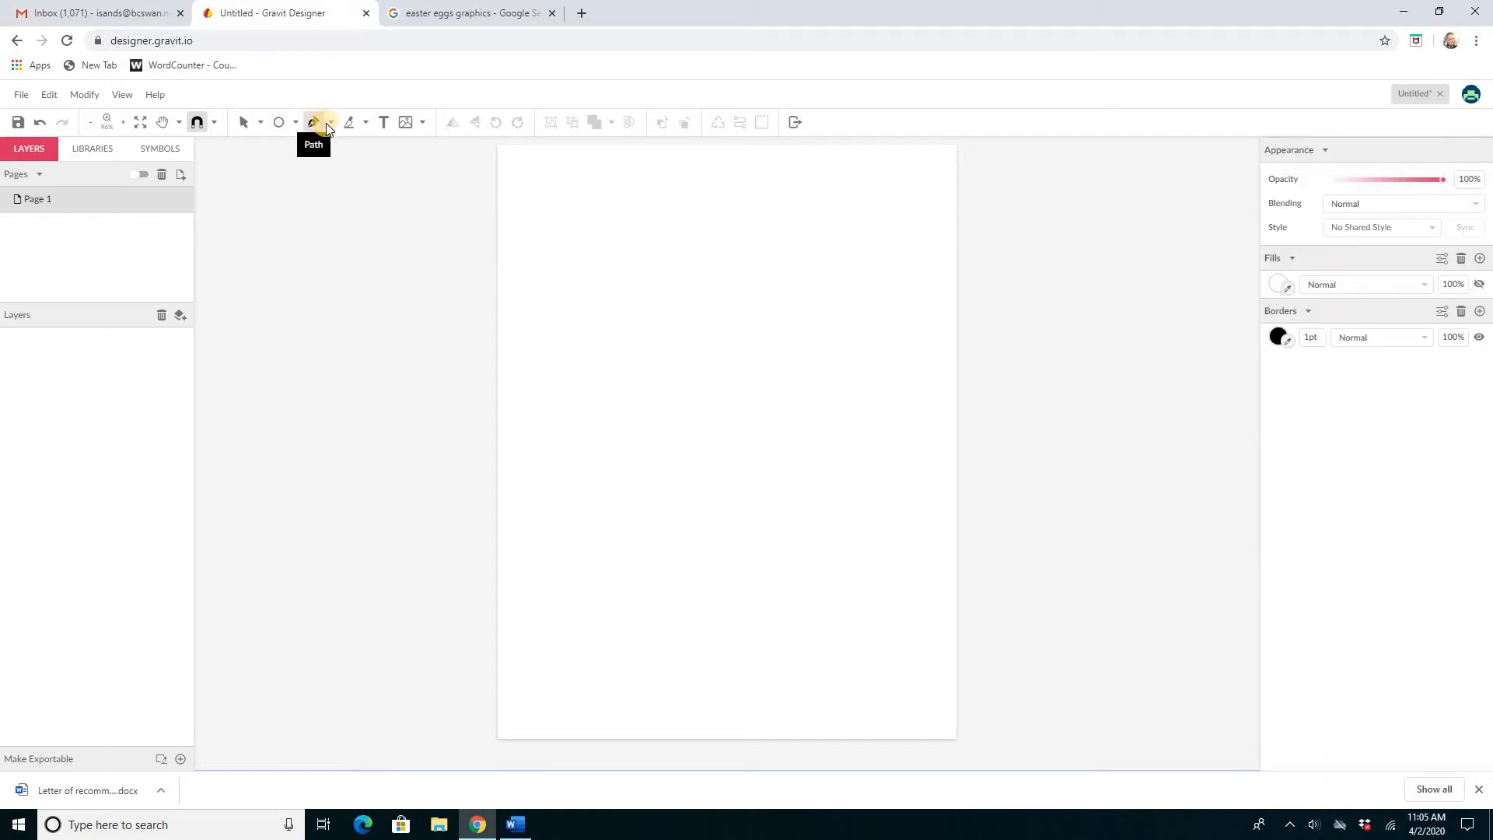
click(329, 123)
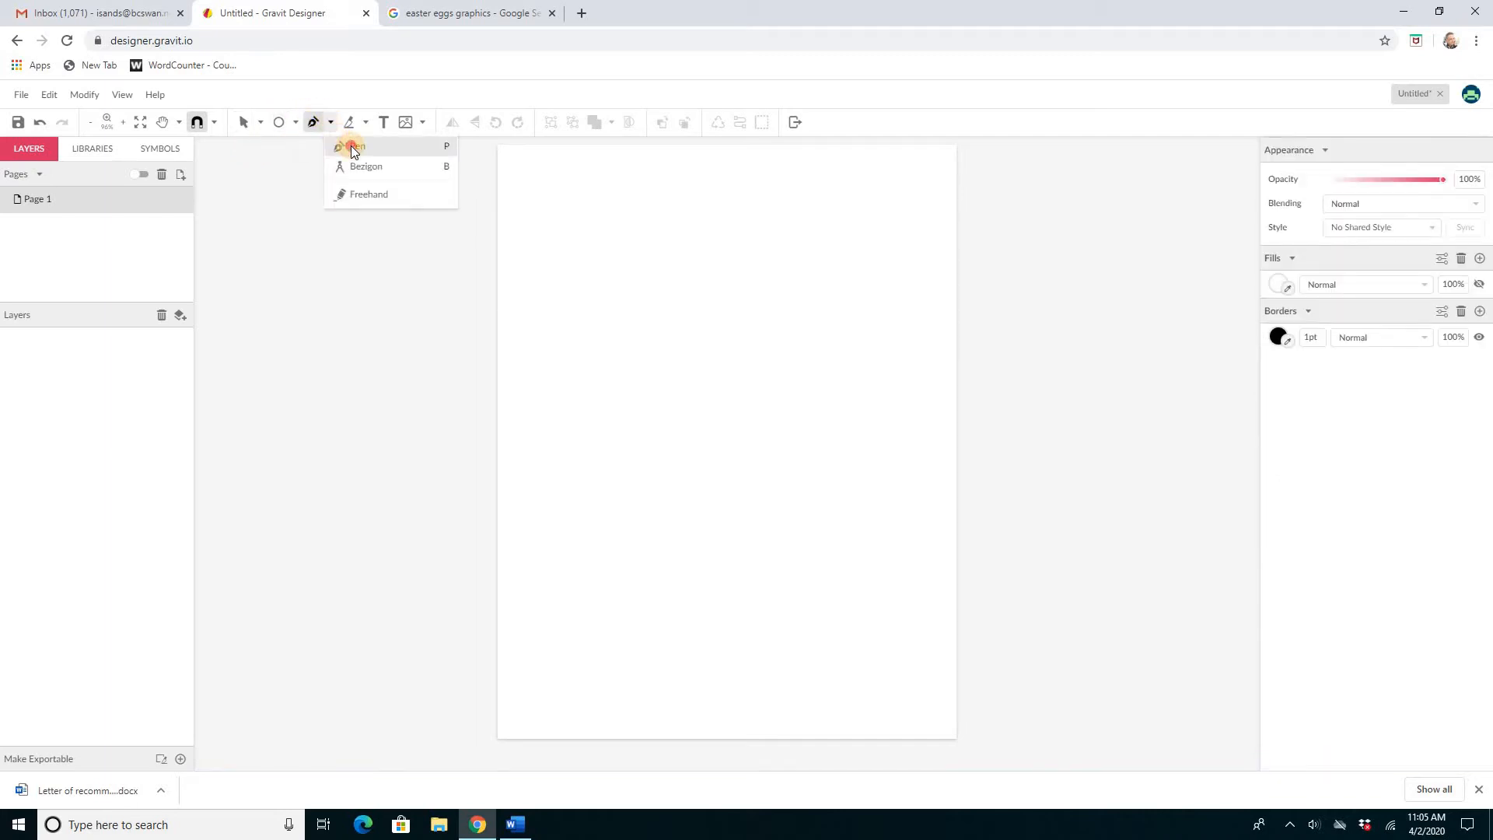
click(351, 147)
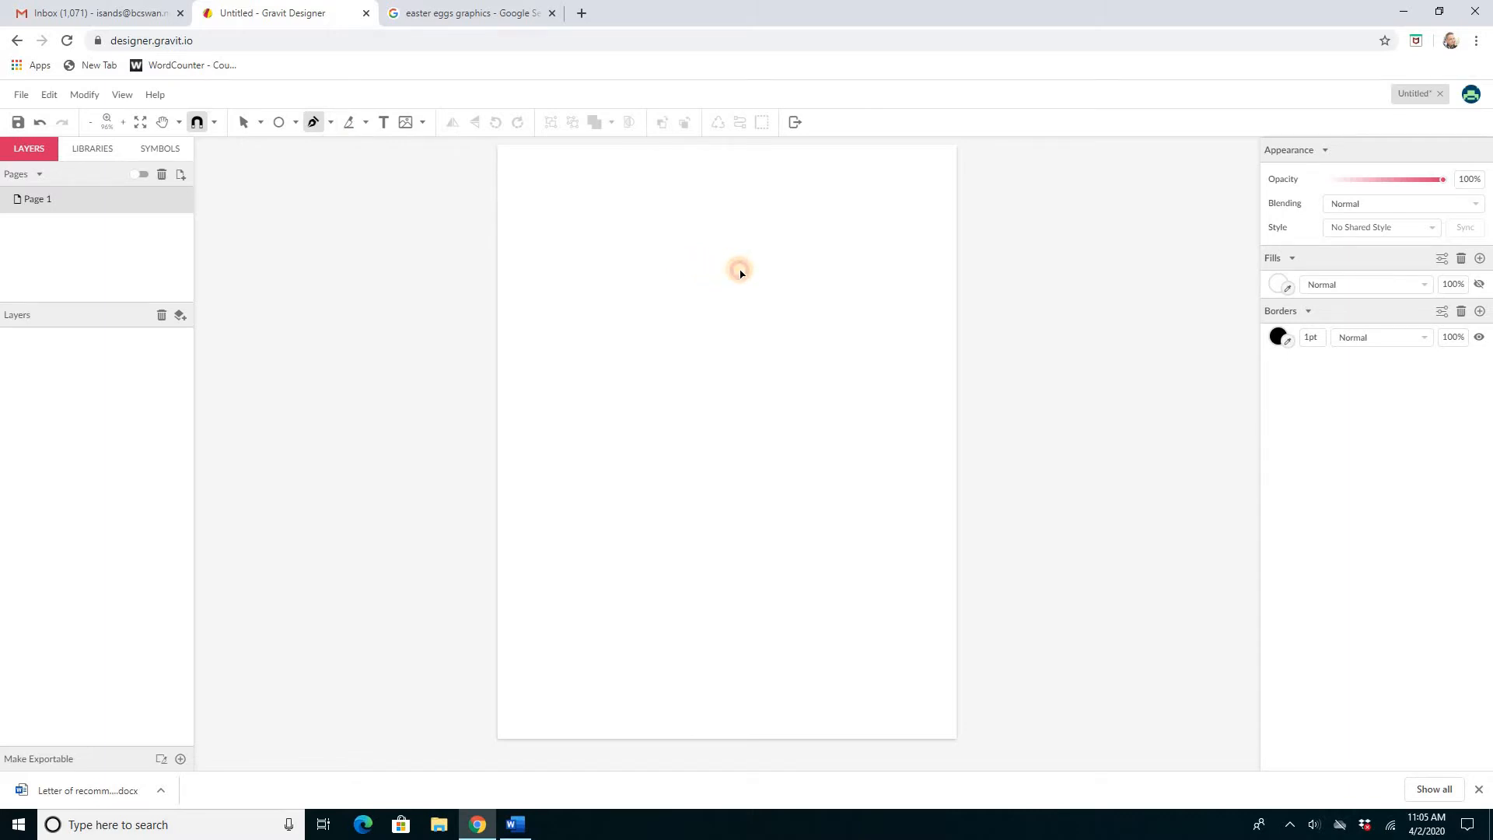
drag(710, 268, 761, 272)
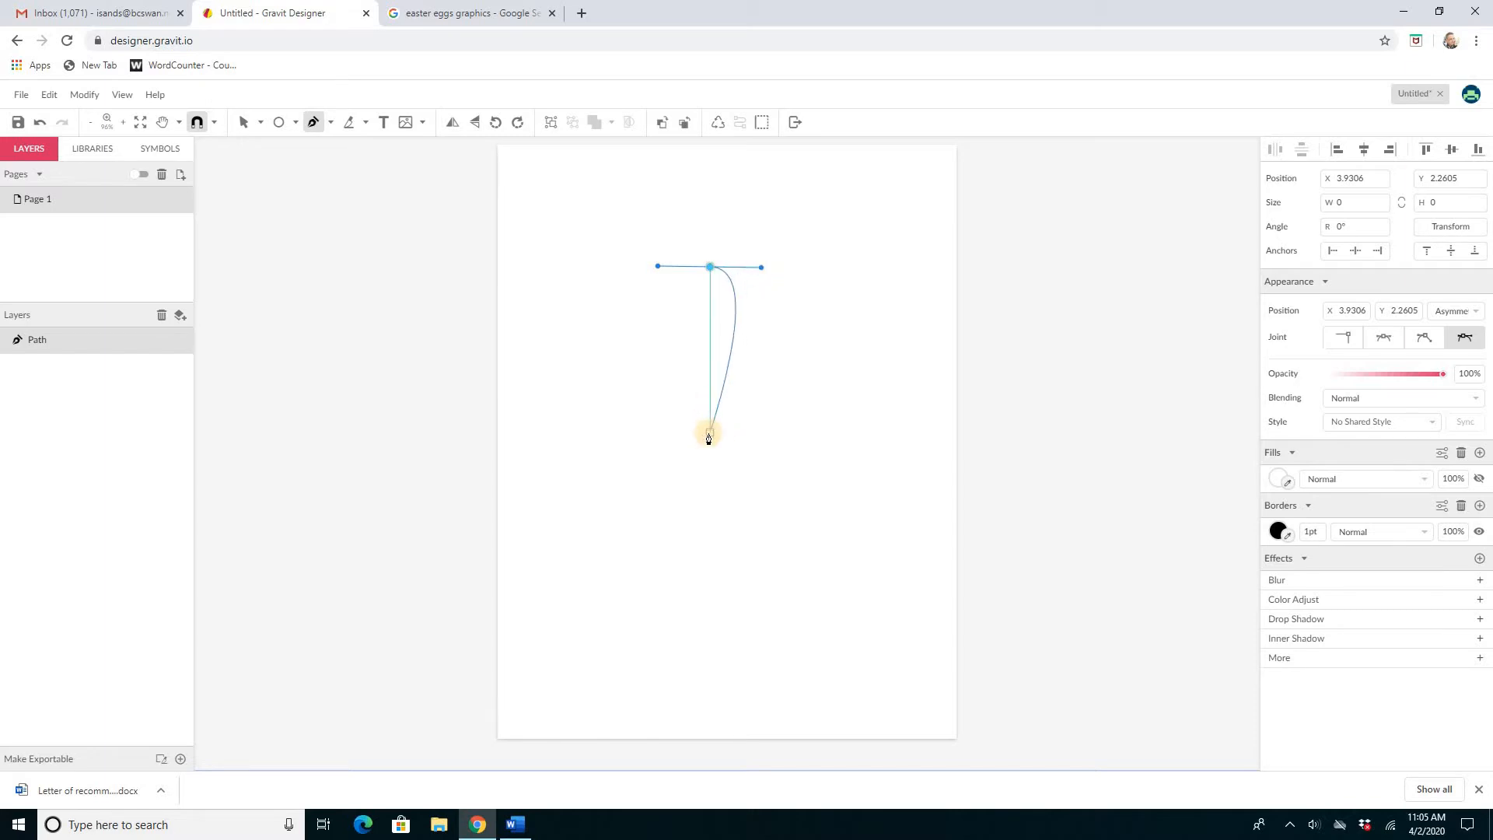
drag(708, 434, 585, 438)
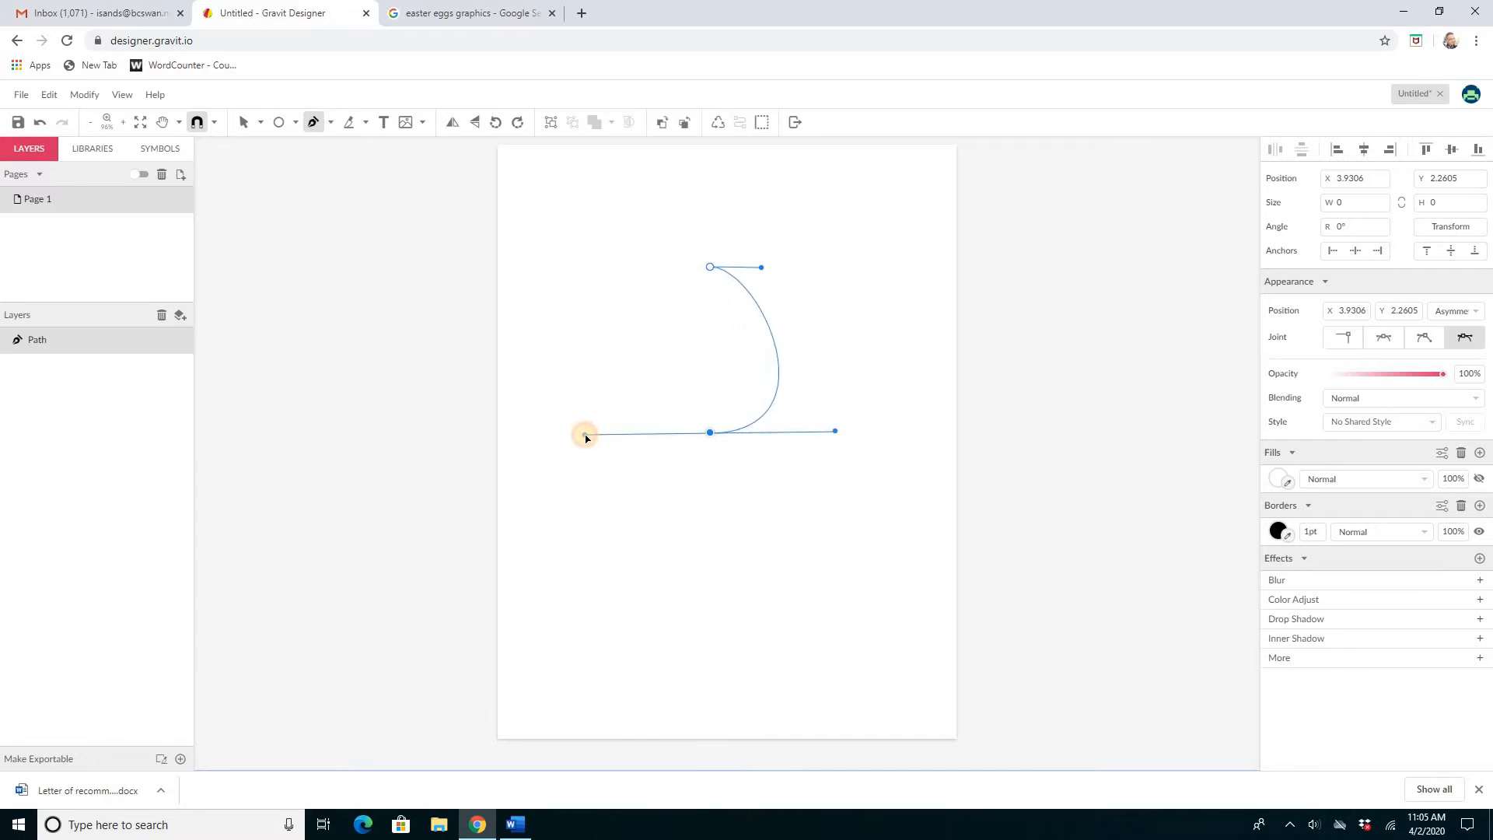
click(615, 405)
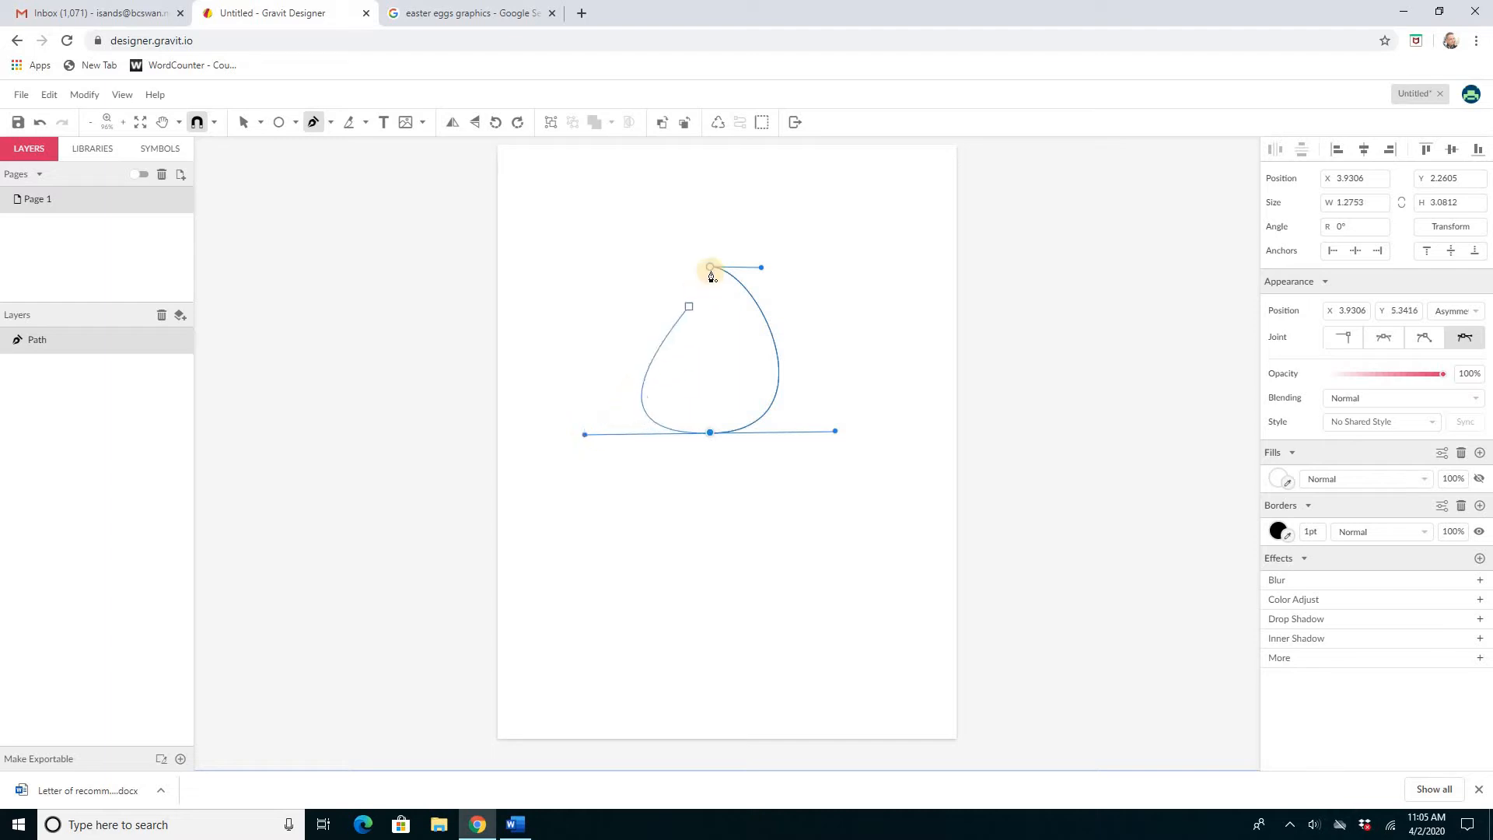
mouse_move(712, 270)
mouse_down()
mouse_move(790, 265)
mouse_move(778, 268)
mouse_up()
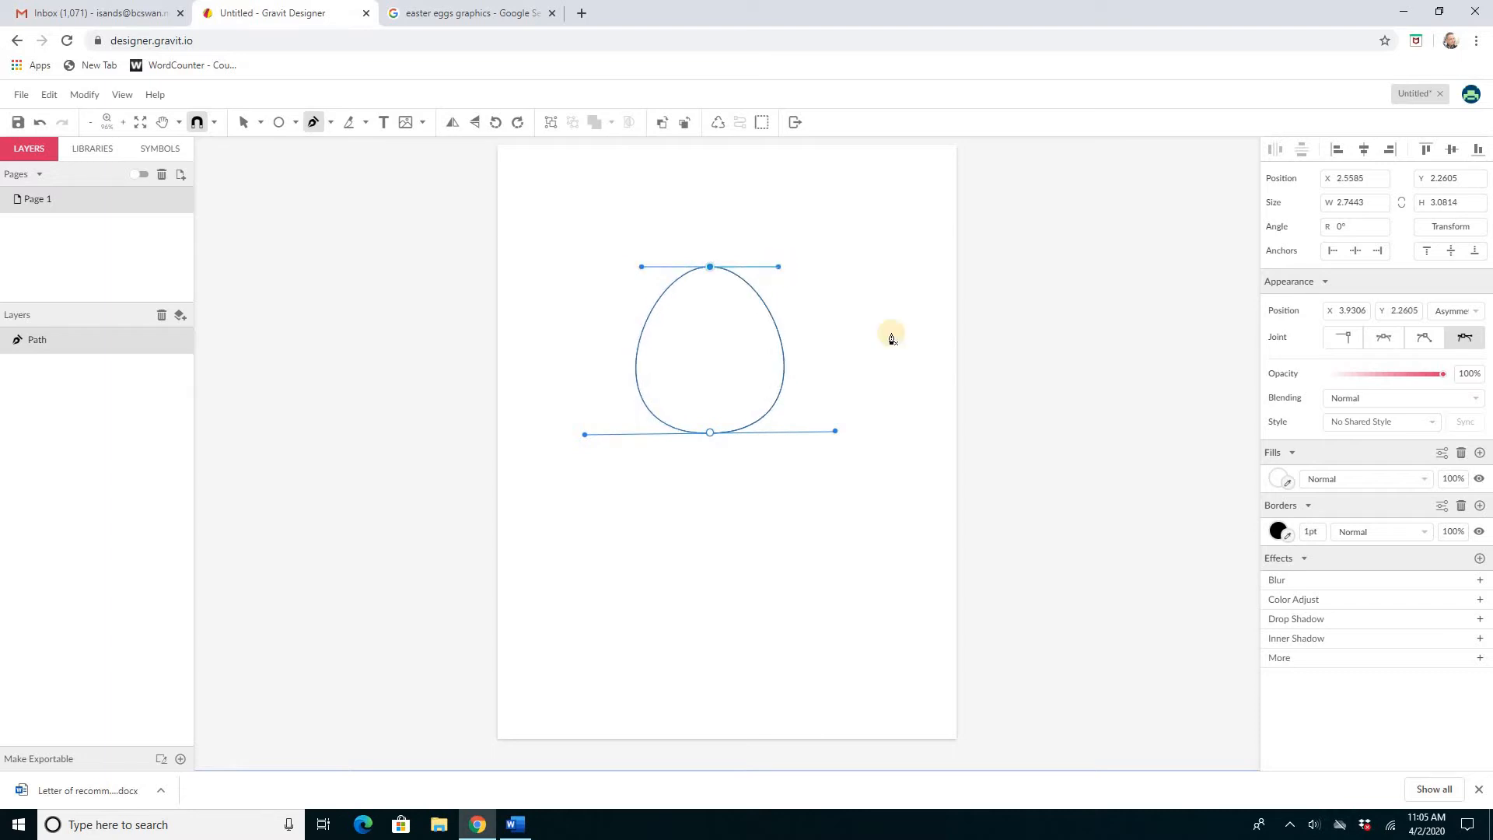
Step: Narrow the egg slightly to about 2.51 in wide by its side handle
click(244, 123)
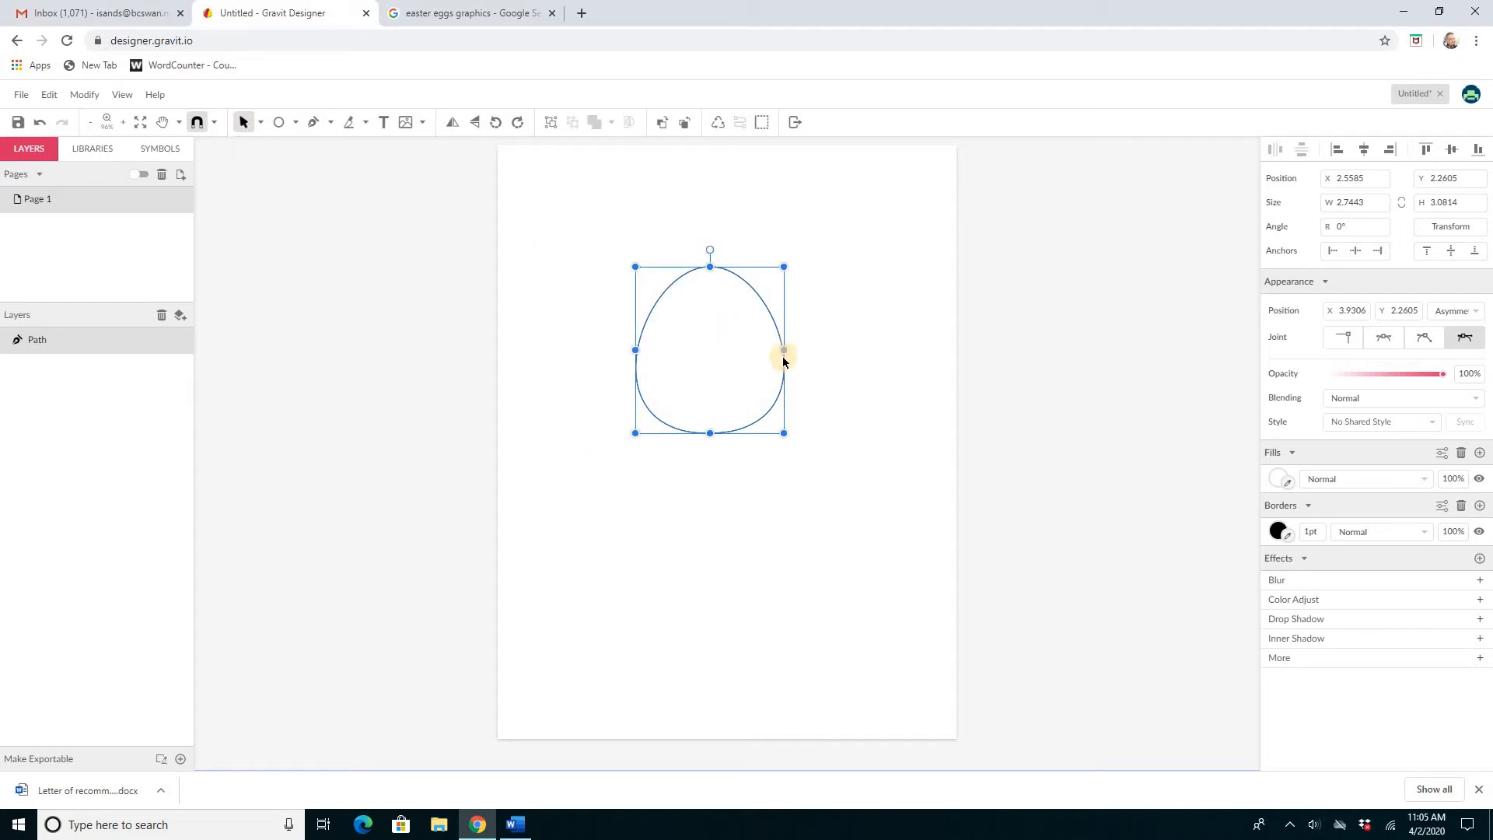
drag(780, 351, 772, 350)
click(837, 333)
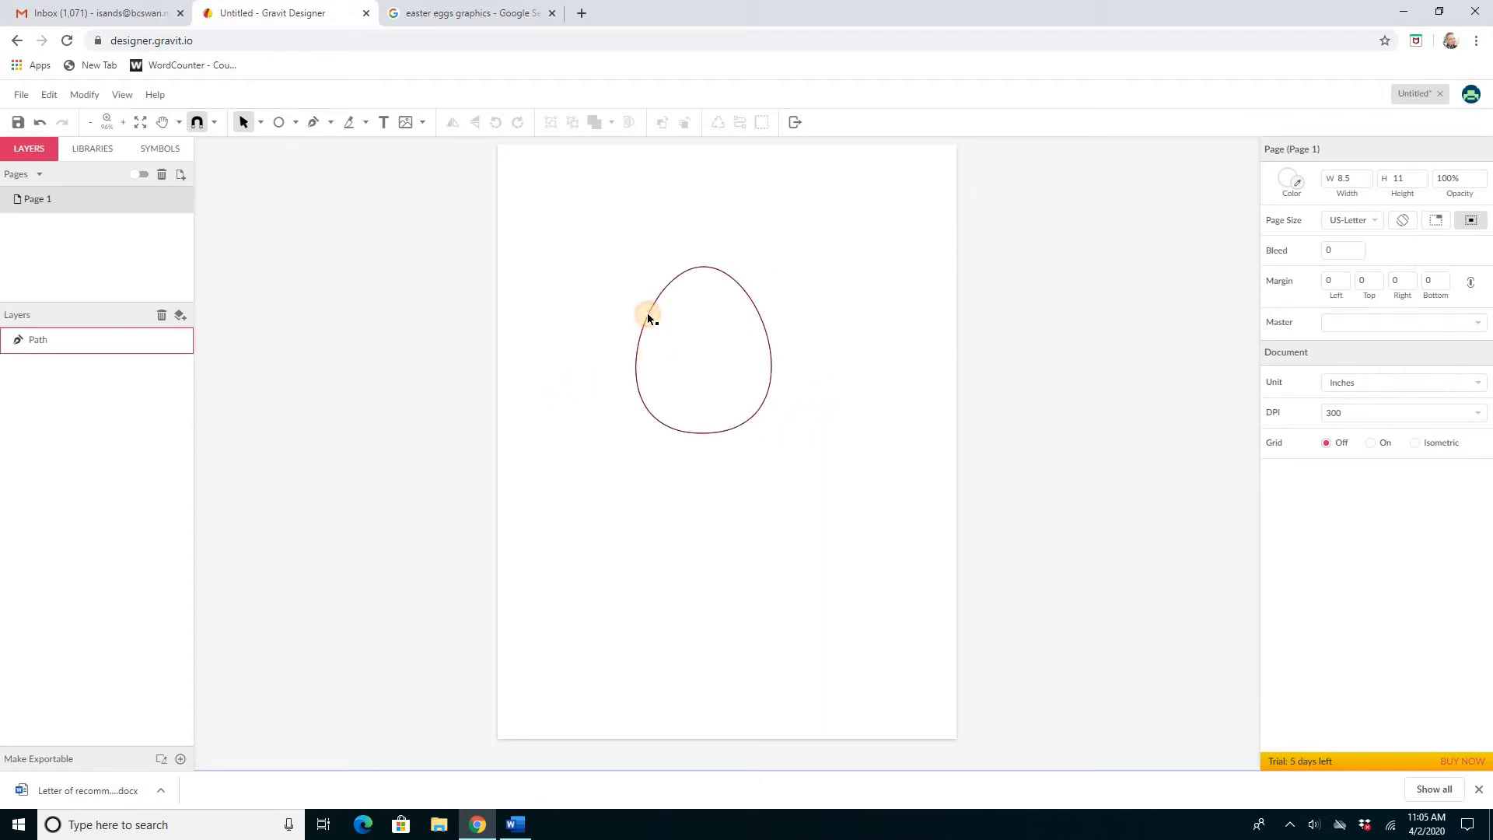
Step: Fill the egg with a radial gradient running from yellow at the centre to dark red (#980000) at the edge
click(699, 267)
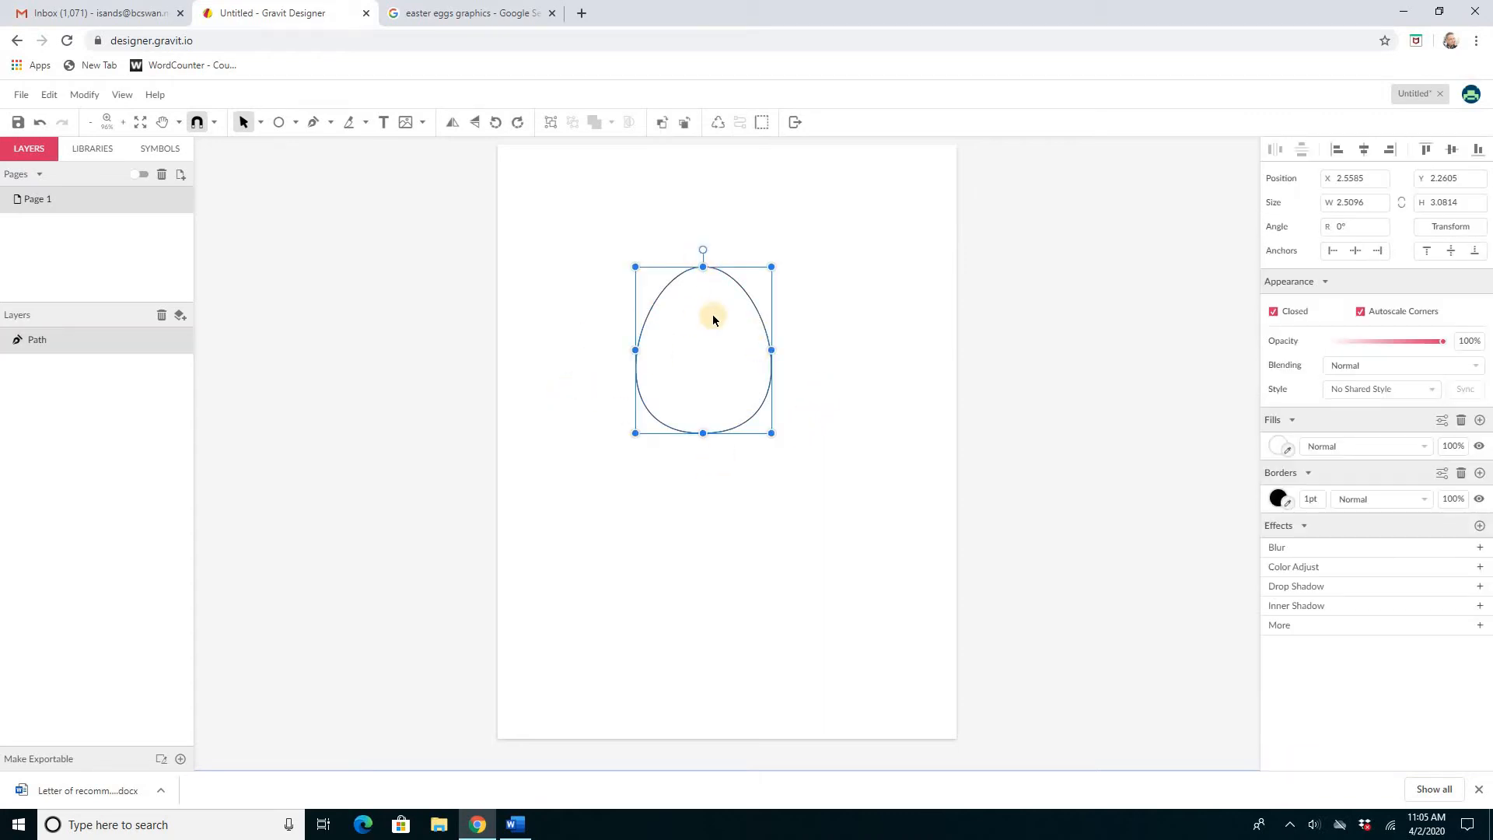
click(1278, 445)
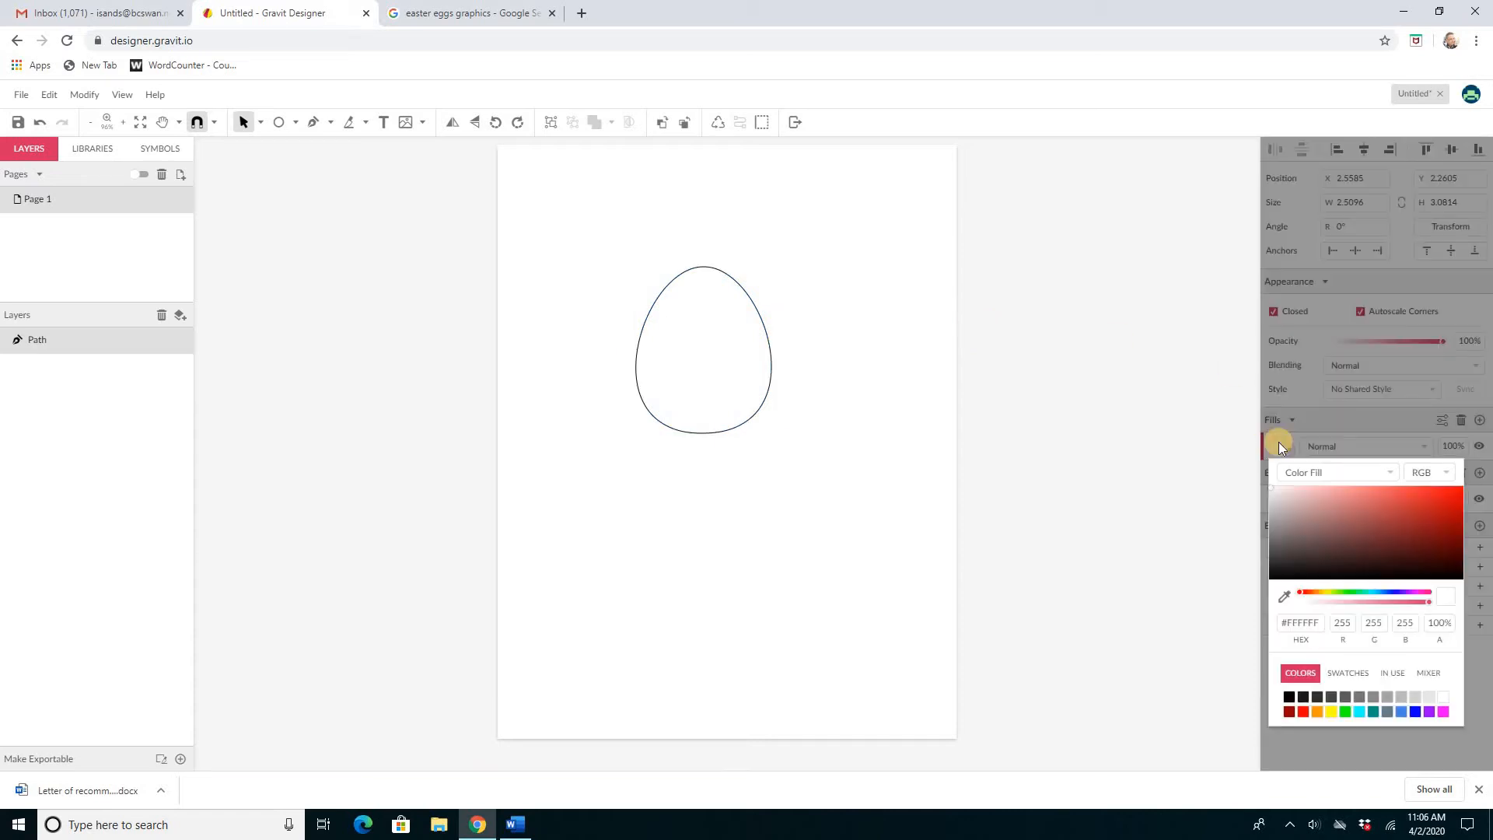
click(1313, 470)
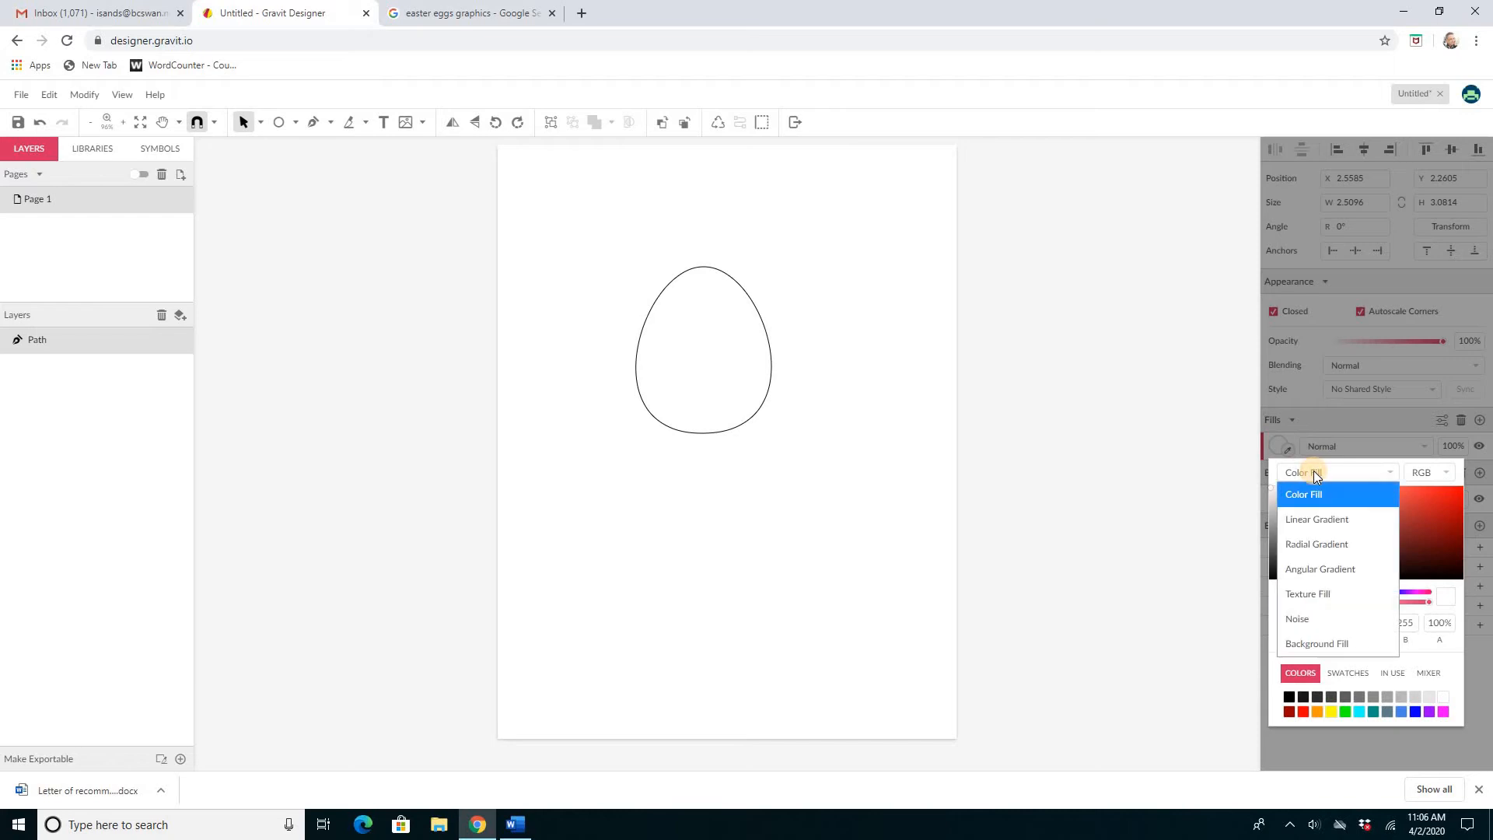
click(1306, 546)
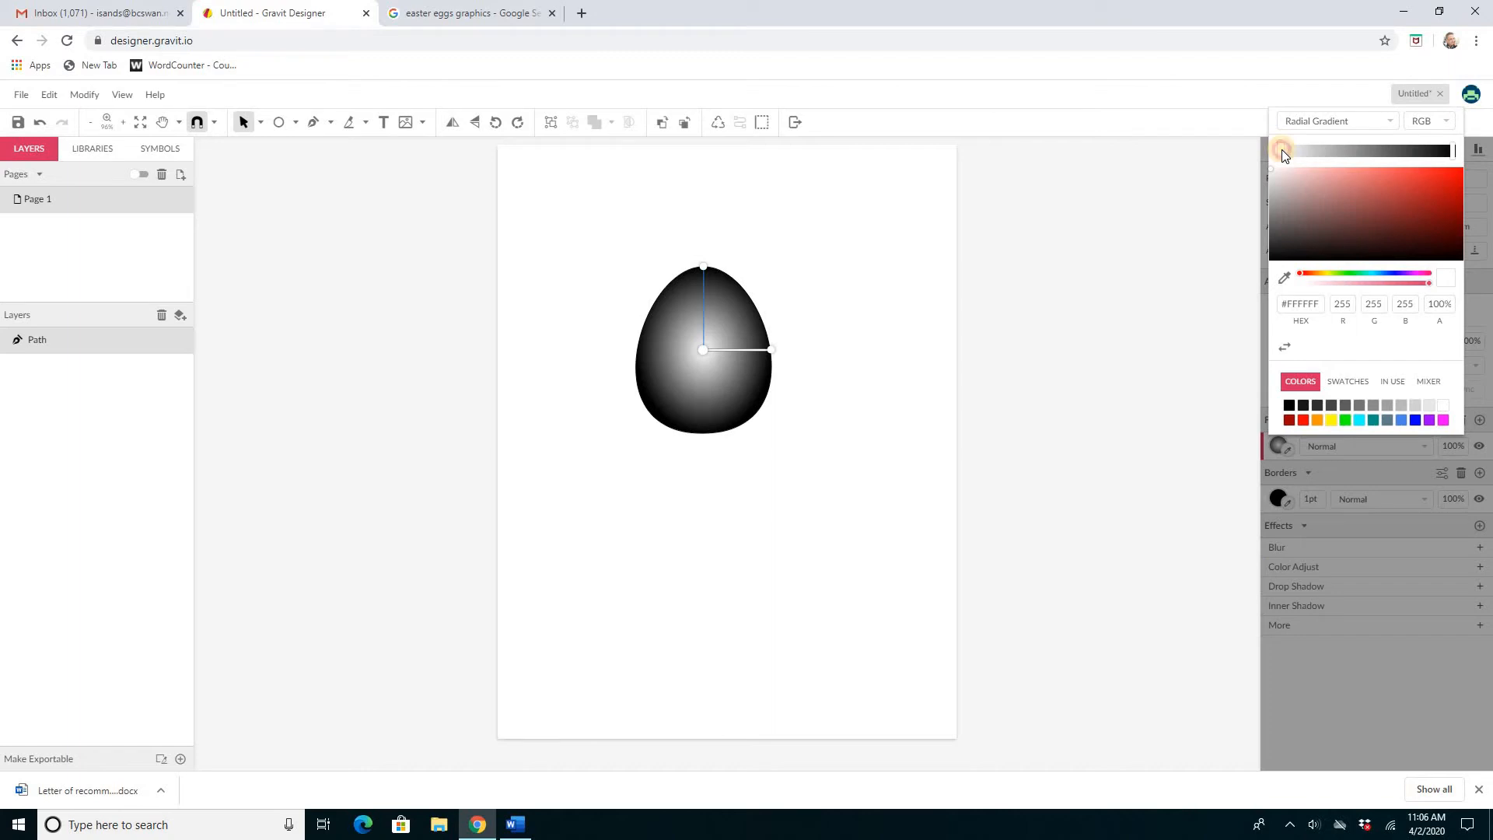
click(1330, 424)
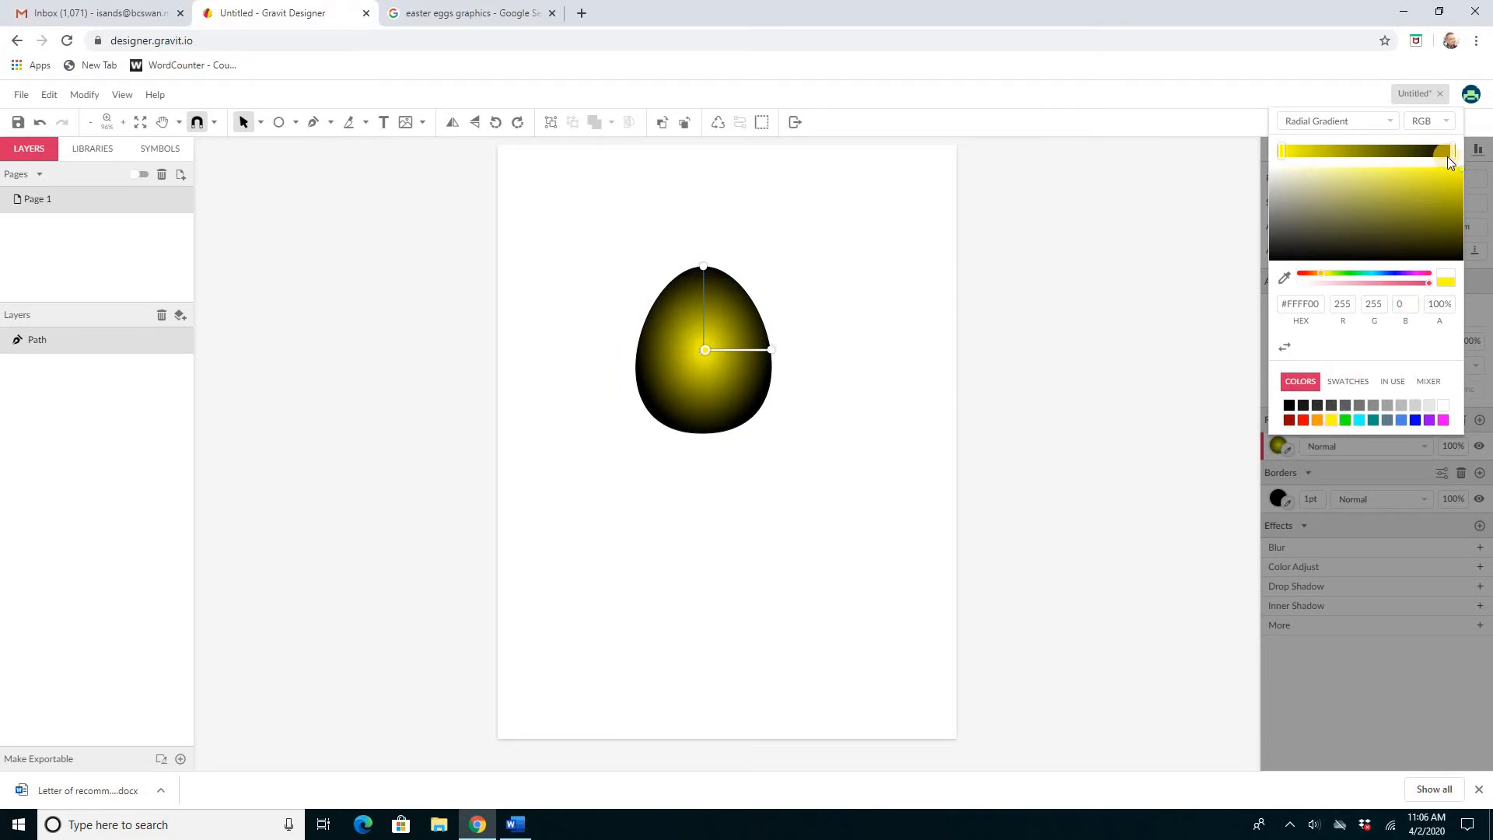
click(1451, 151)
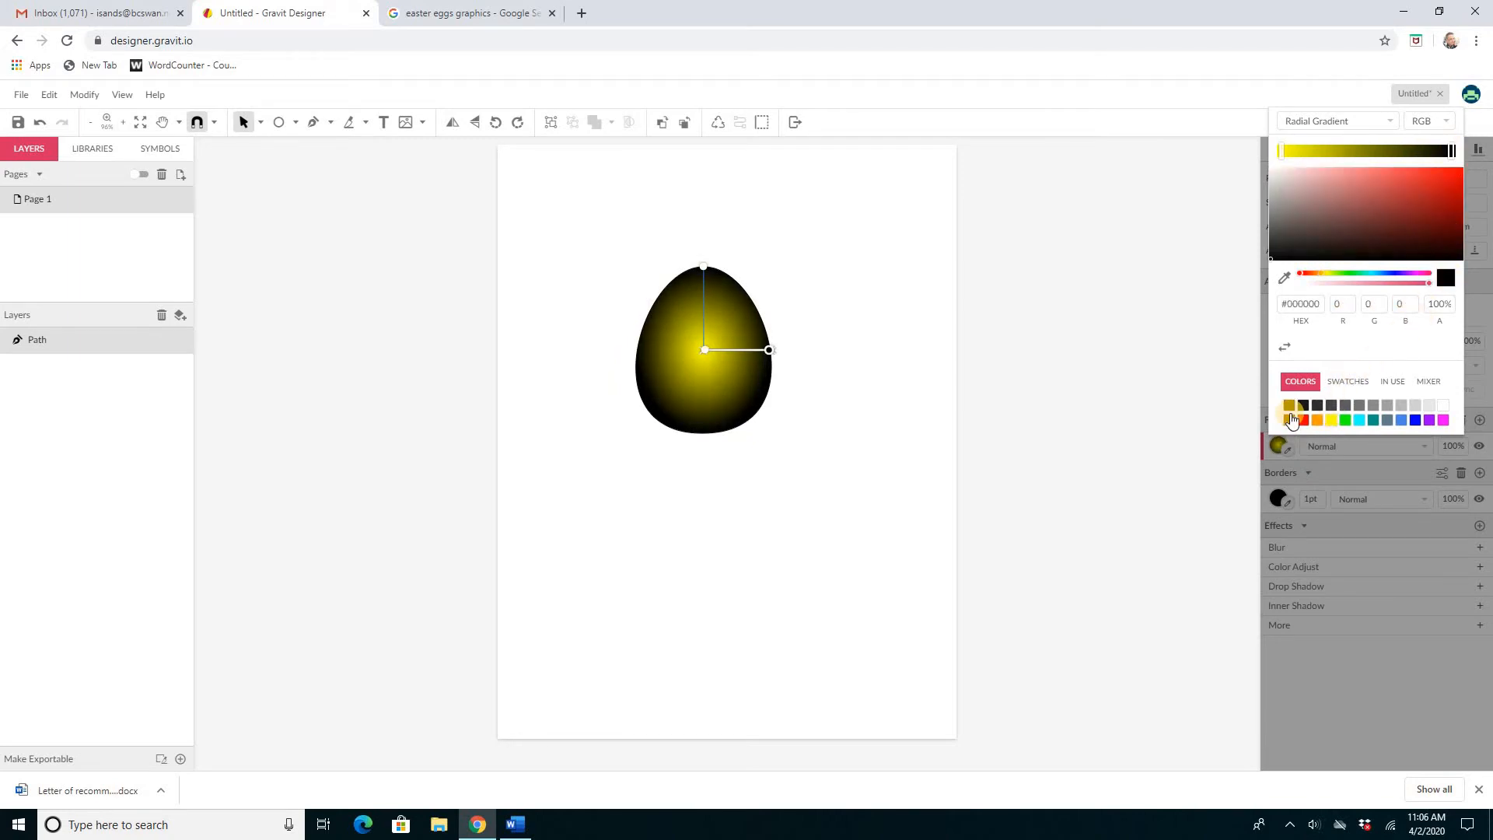
click(1289, 420)
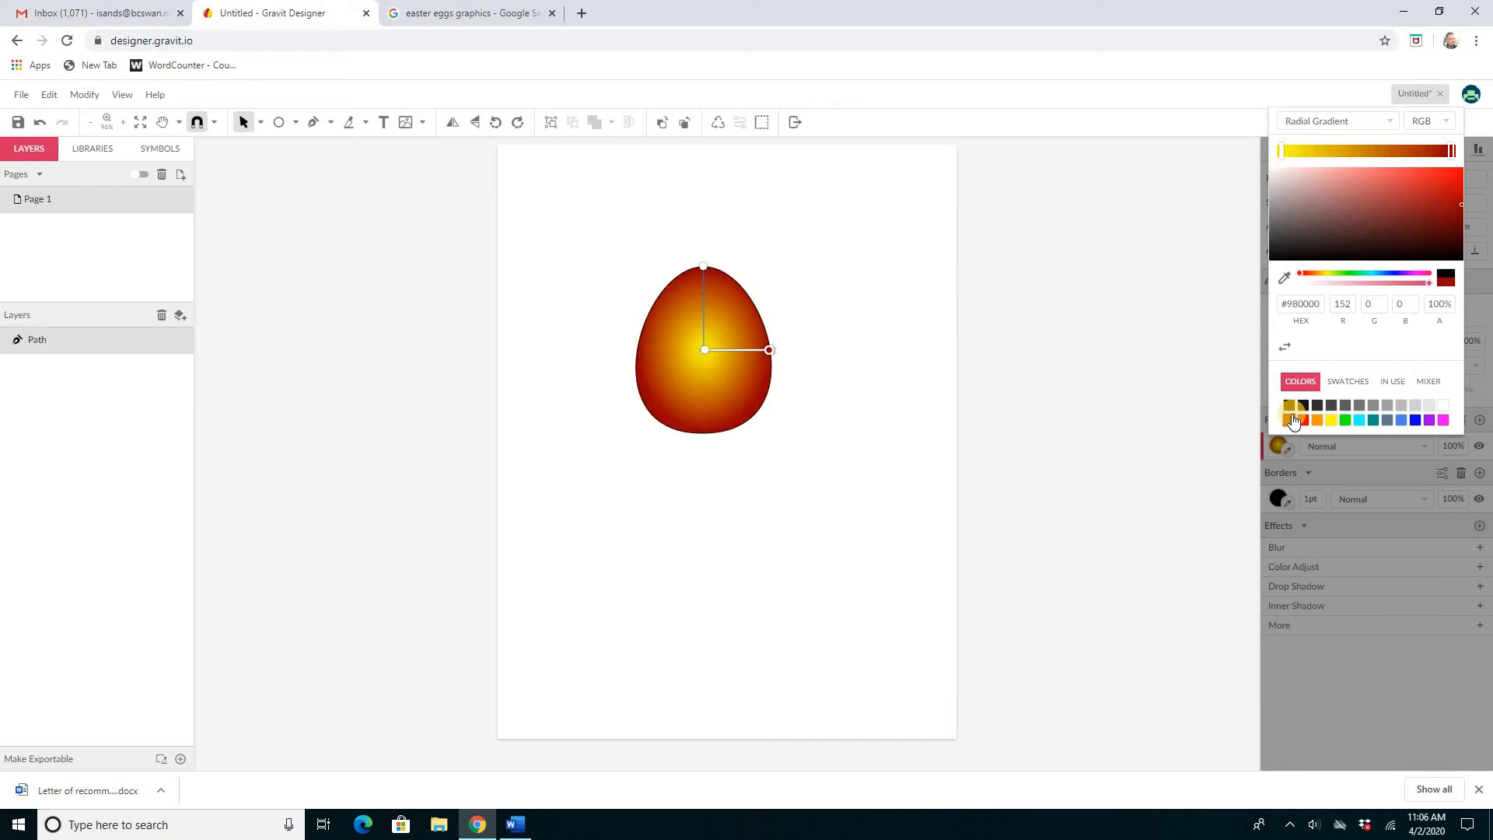
click(758, 507)
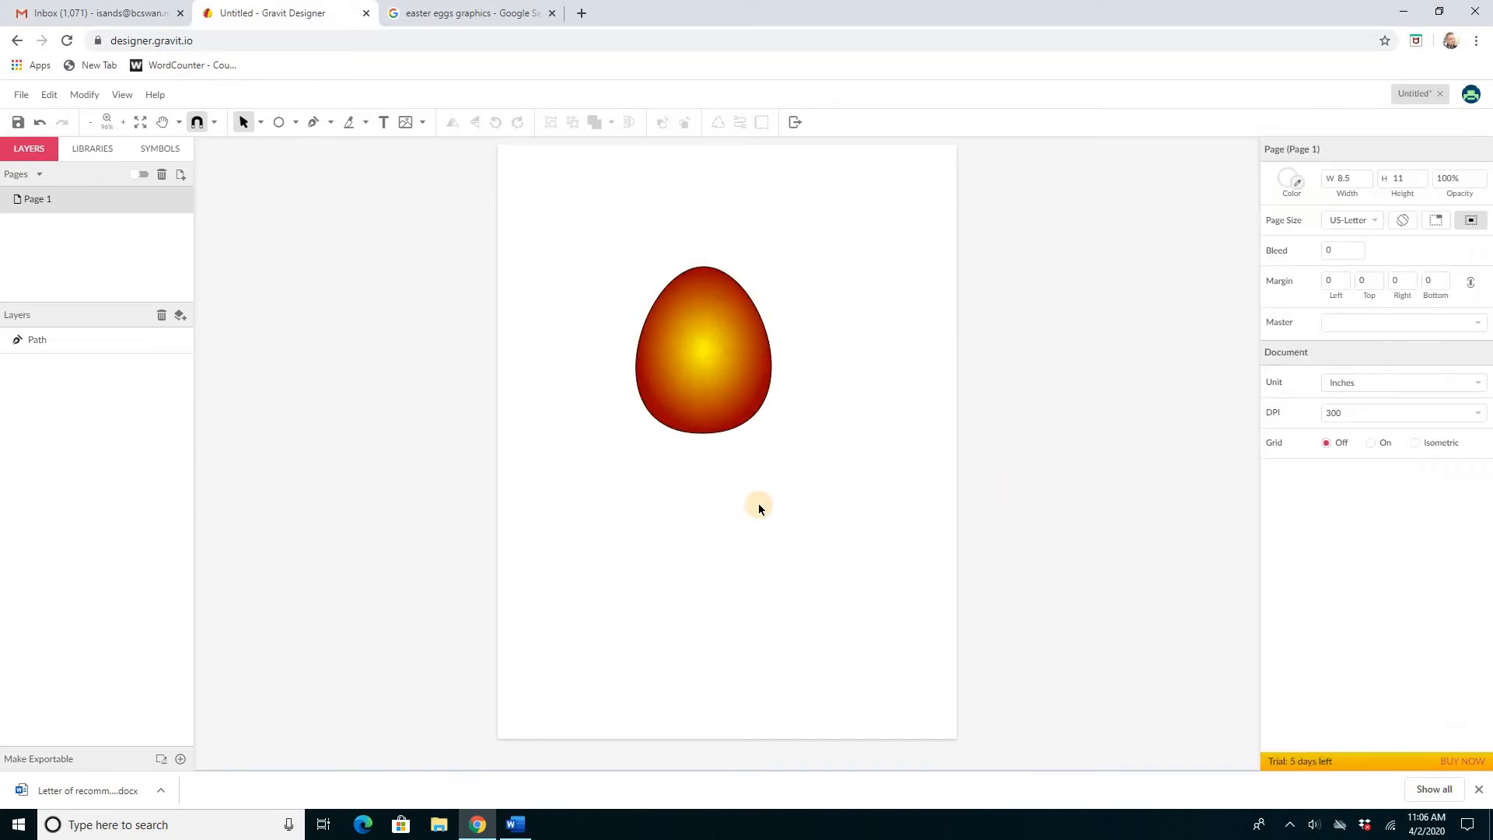
Step: Duplicate the egg and place the copy and the original side by side on the page
click(715, 403)
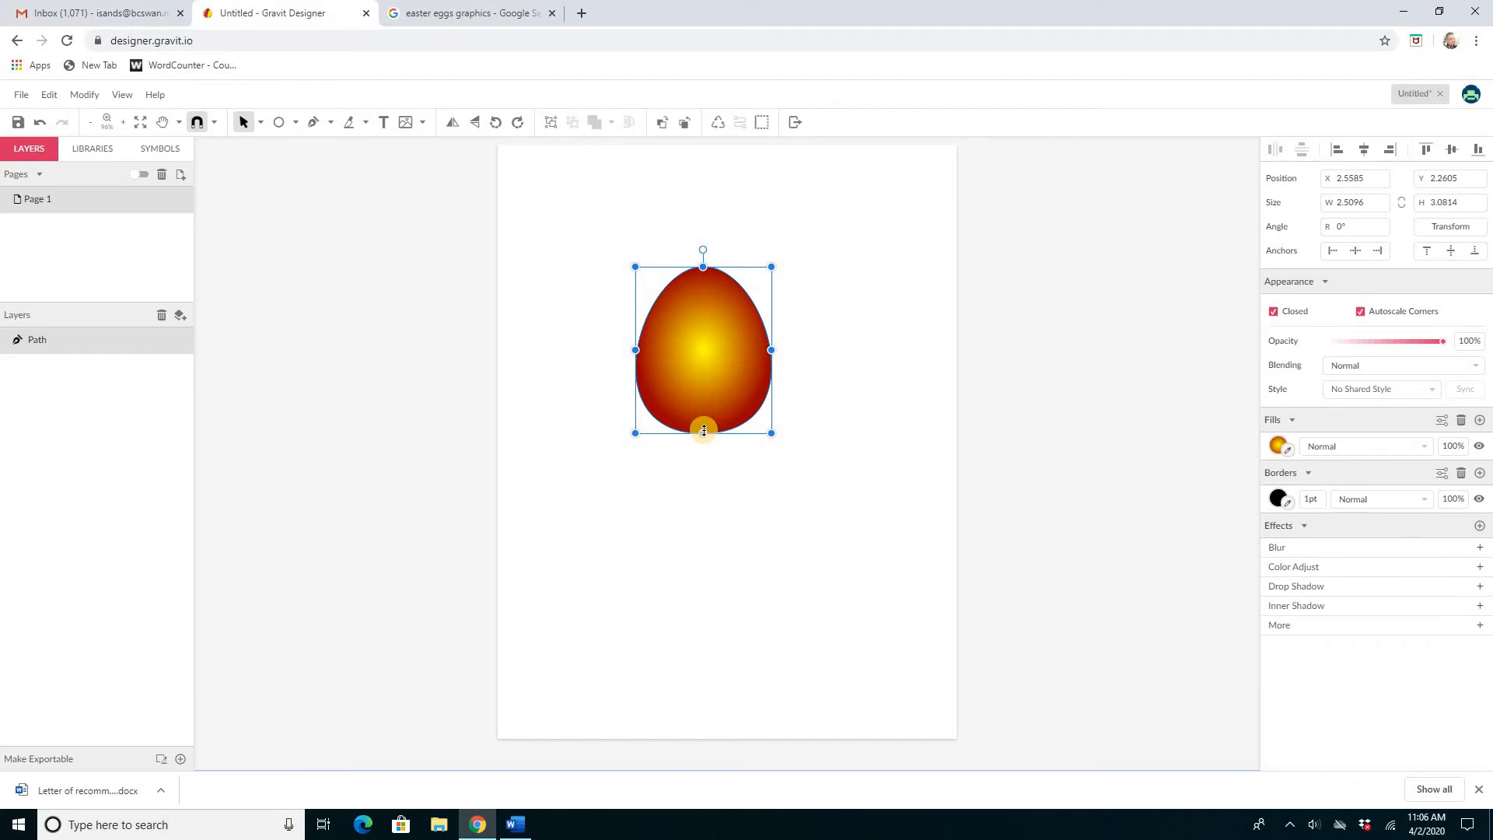
click(777, 482)
click(739, 389)
key(ctrl+d)
drag(713, 399, 806, 392)
drag(689, 386, 633, 386)
Step: Shrink both eggs slightly from their top corners, to about 2.29 × 2.82 in and 2.32 × 2.92 in
click(832, 293)
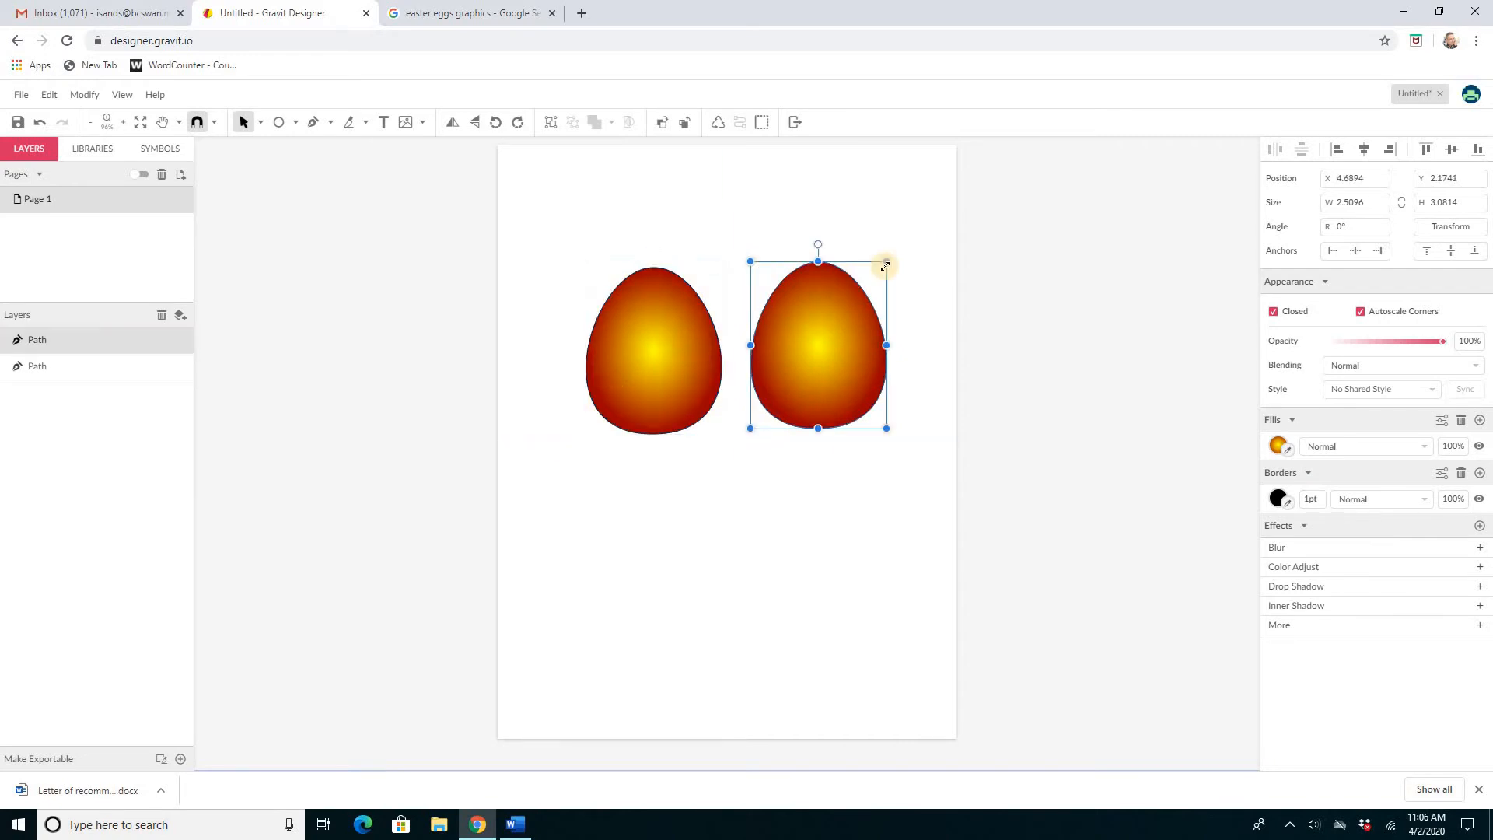
drag(886, 264, 874, 276)
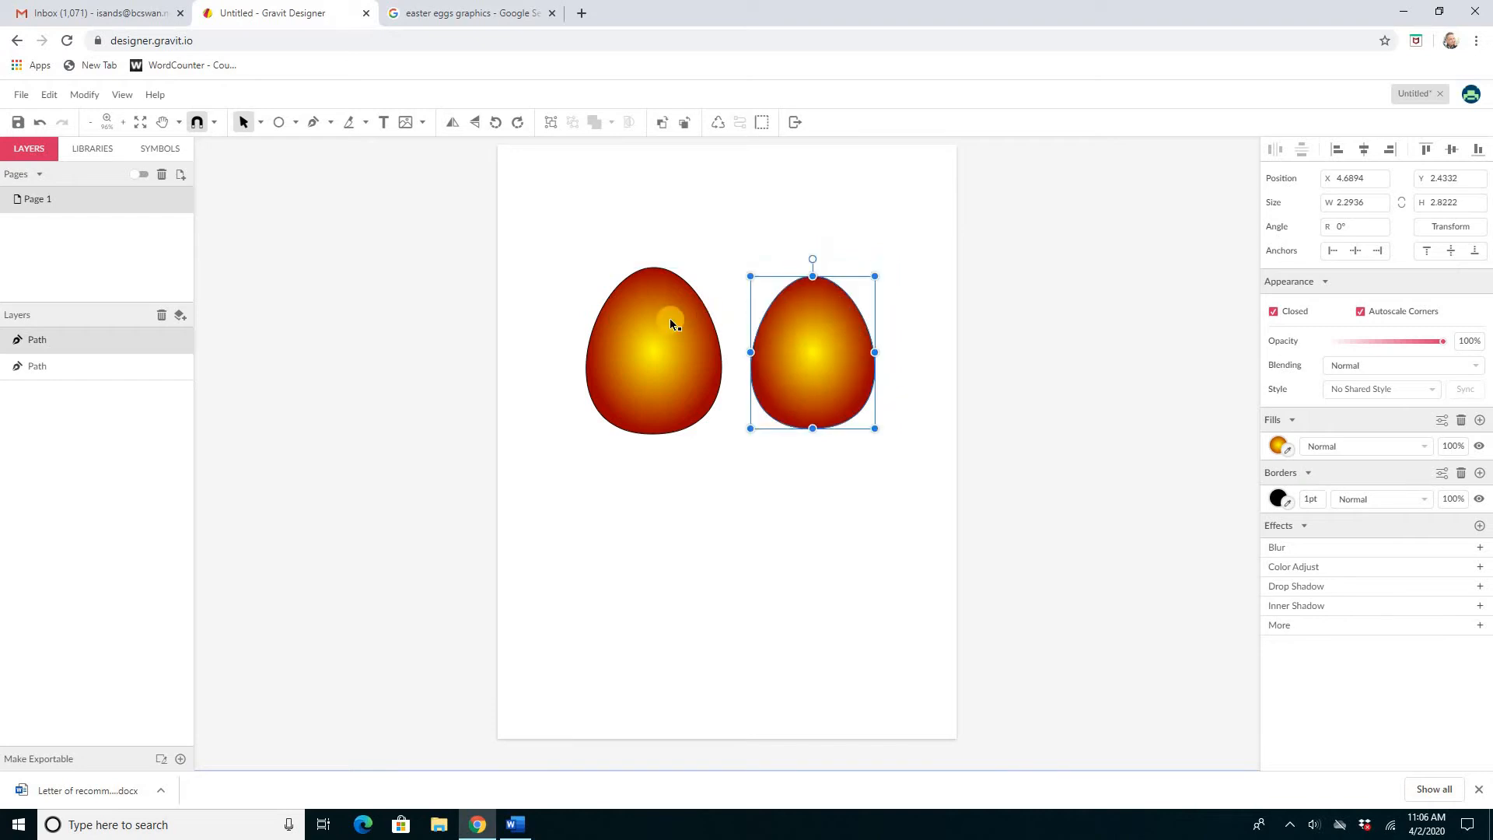
click(593, 297)
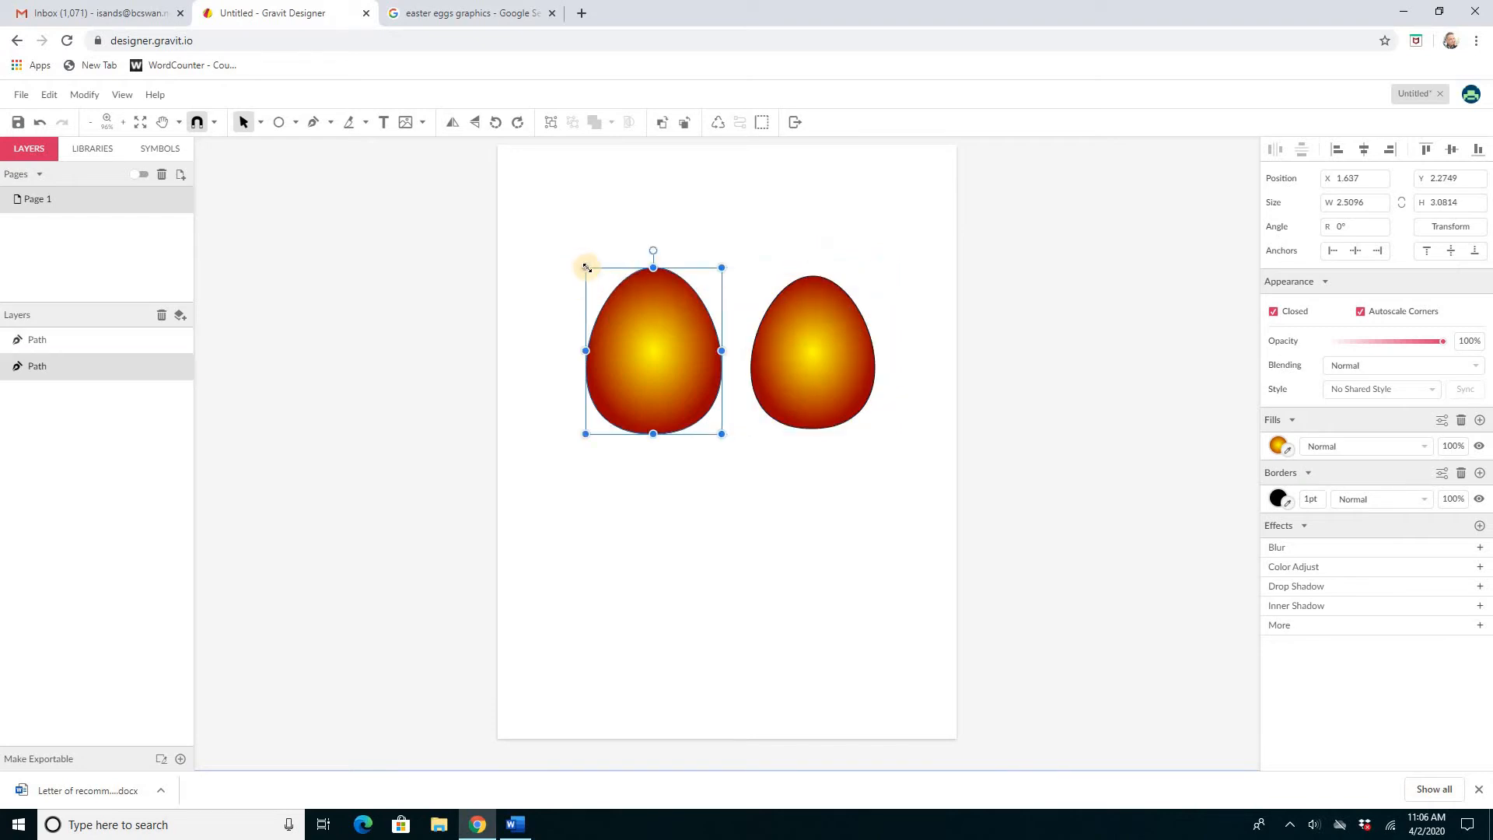
drag(594, 276, 604, 283)
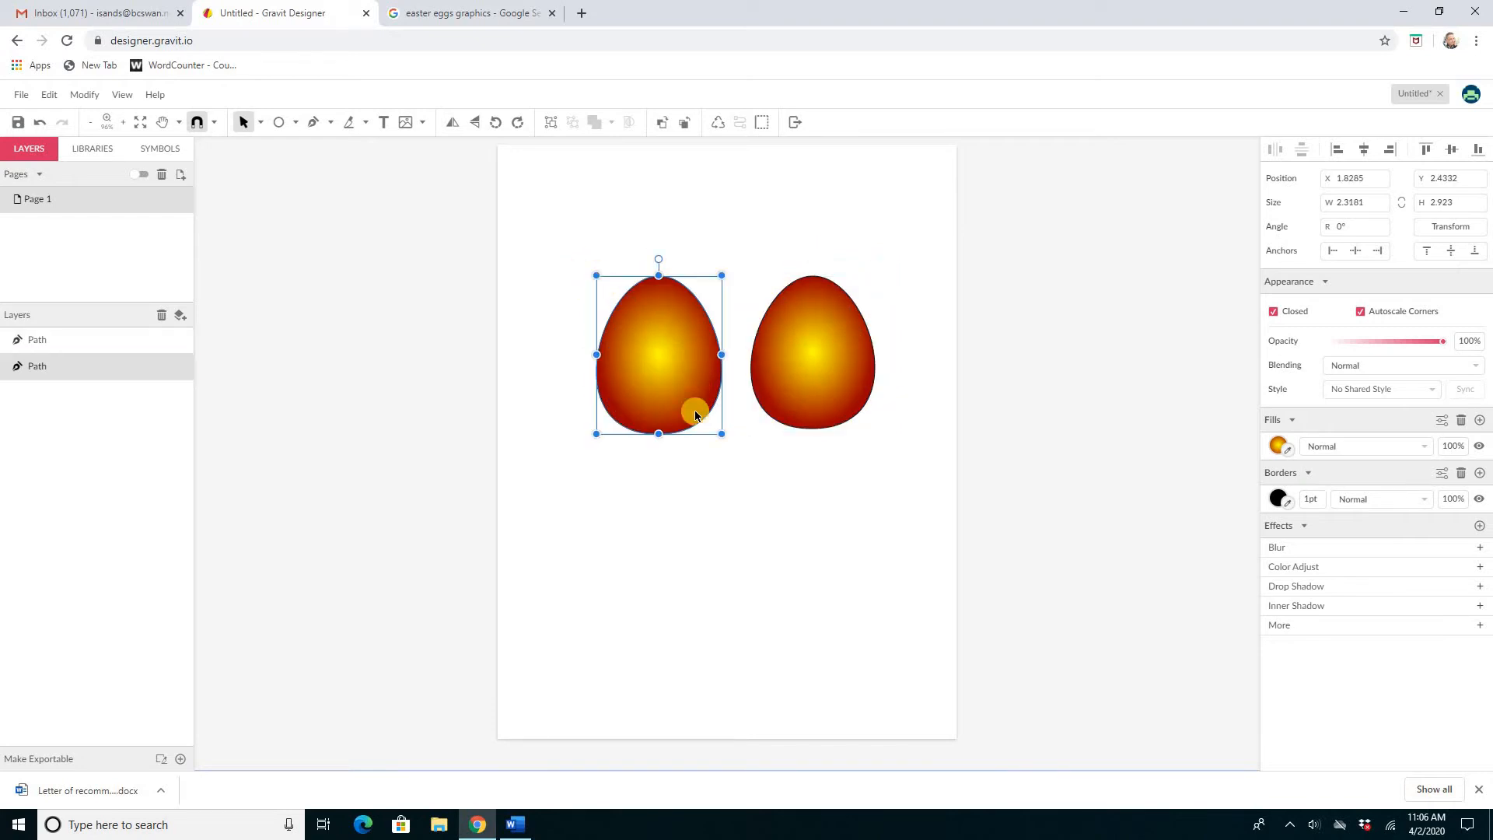
click(772, 465)
Step: Recolour the left egg's radial gradient to magenta at the centre and purple (#9900FF) at the edge
click(673, 361)
click(1279, 448)
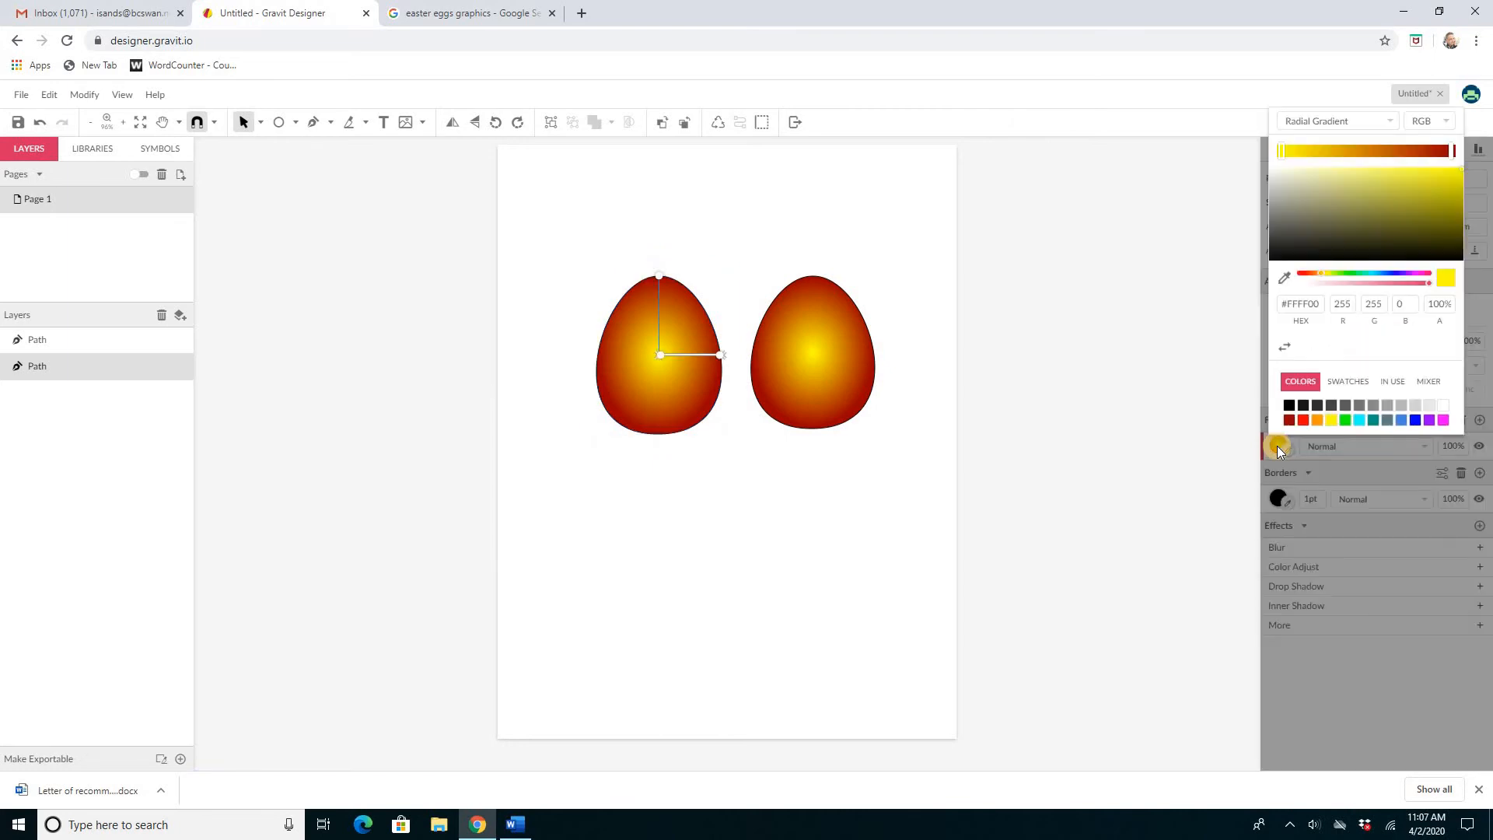
click(1281, 153)
click(1442, 421)
click(1450, 151)
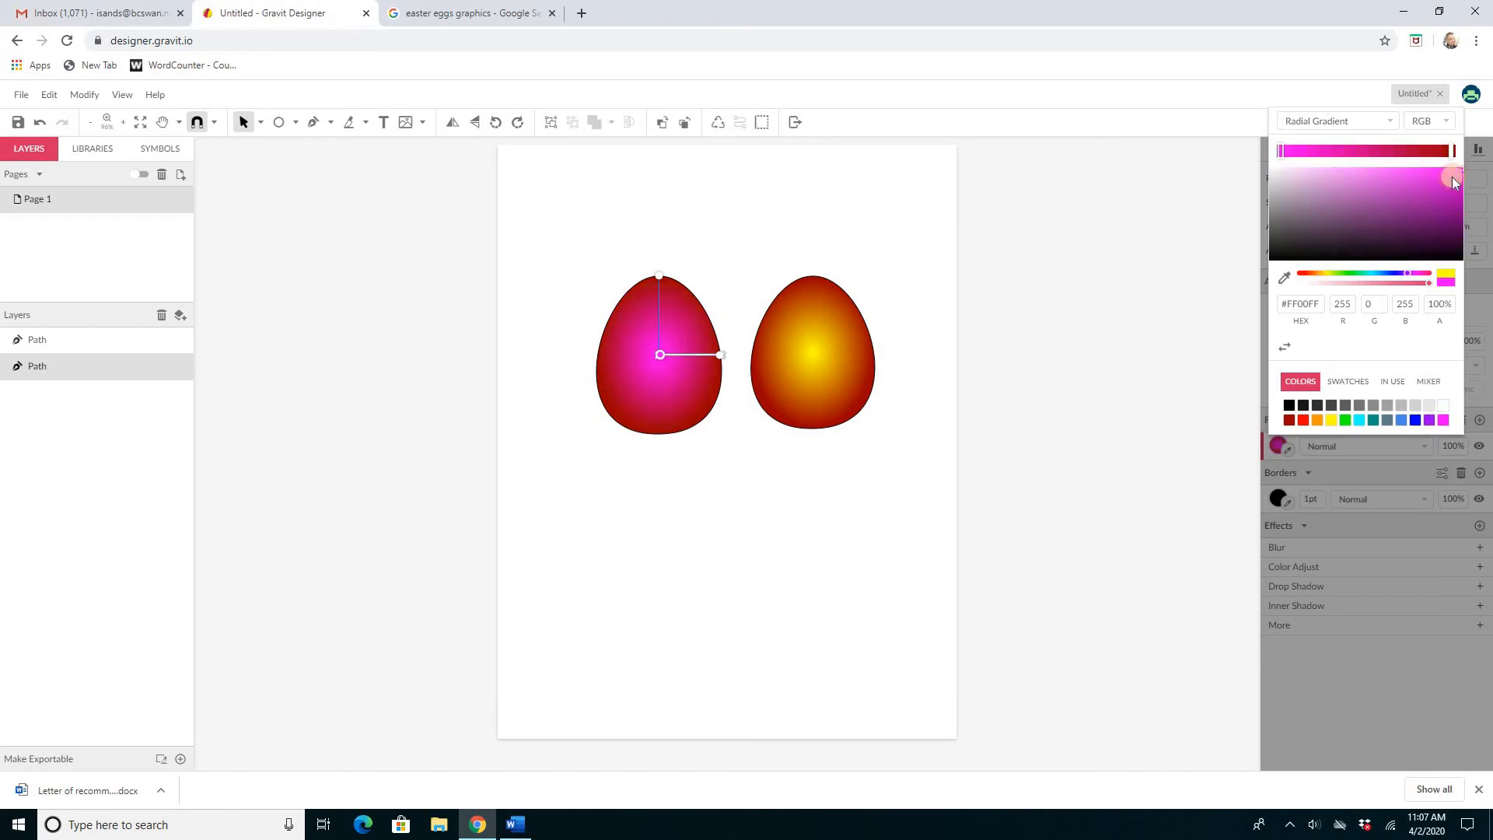
click(1428, 422)
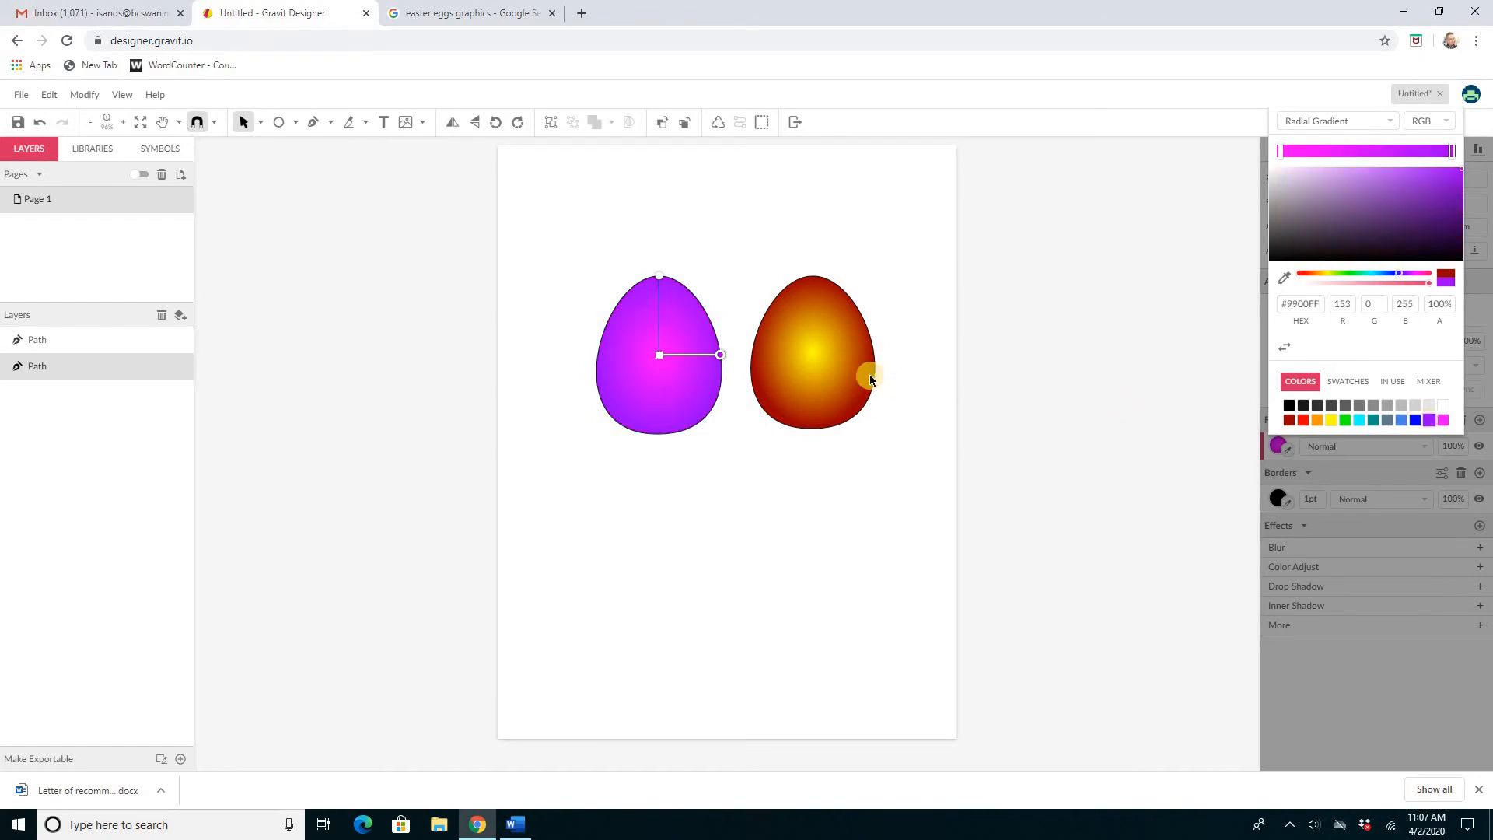
Step: Give the right egg a radial gradient from bright green to dark green (#054F05), moving its centre toward the upper left
click(795, 358)
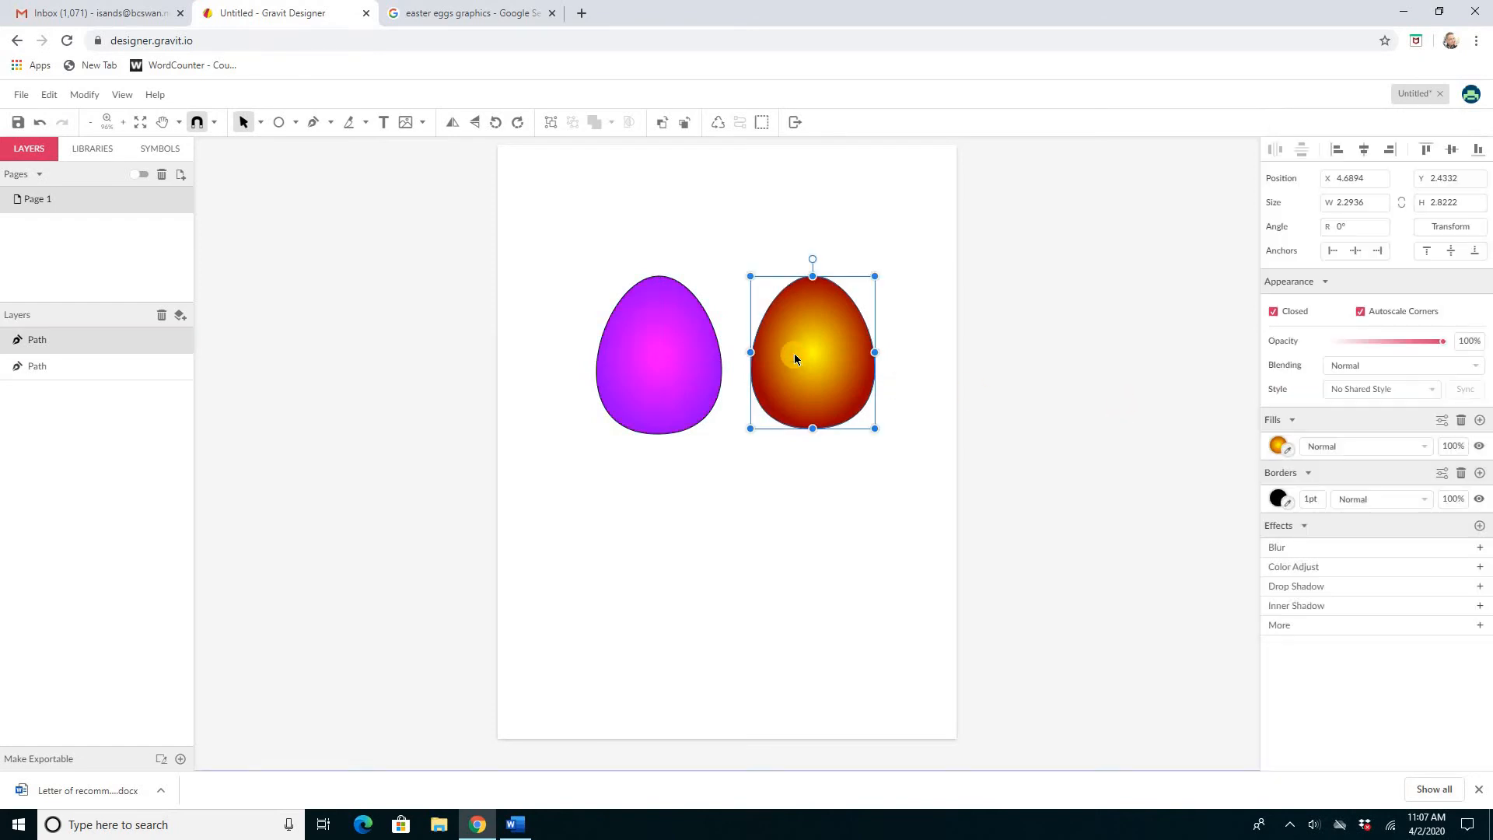
click(1278, 445)
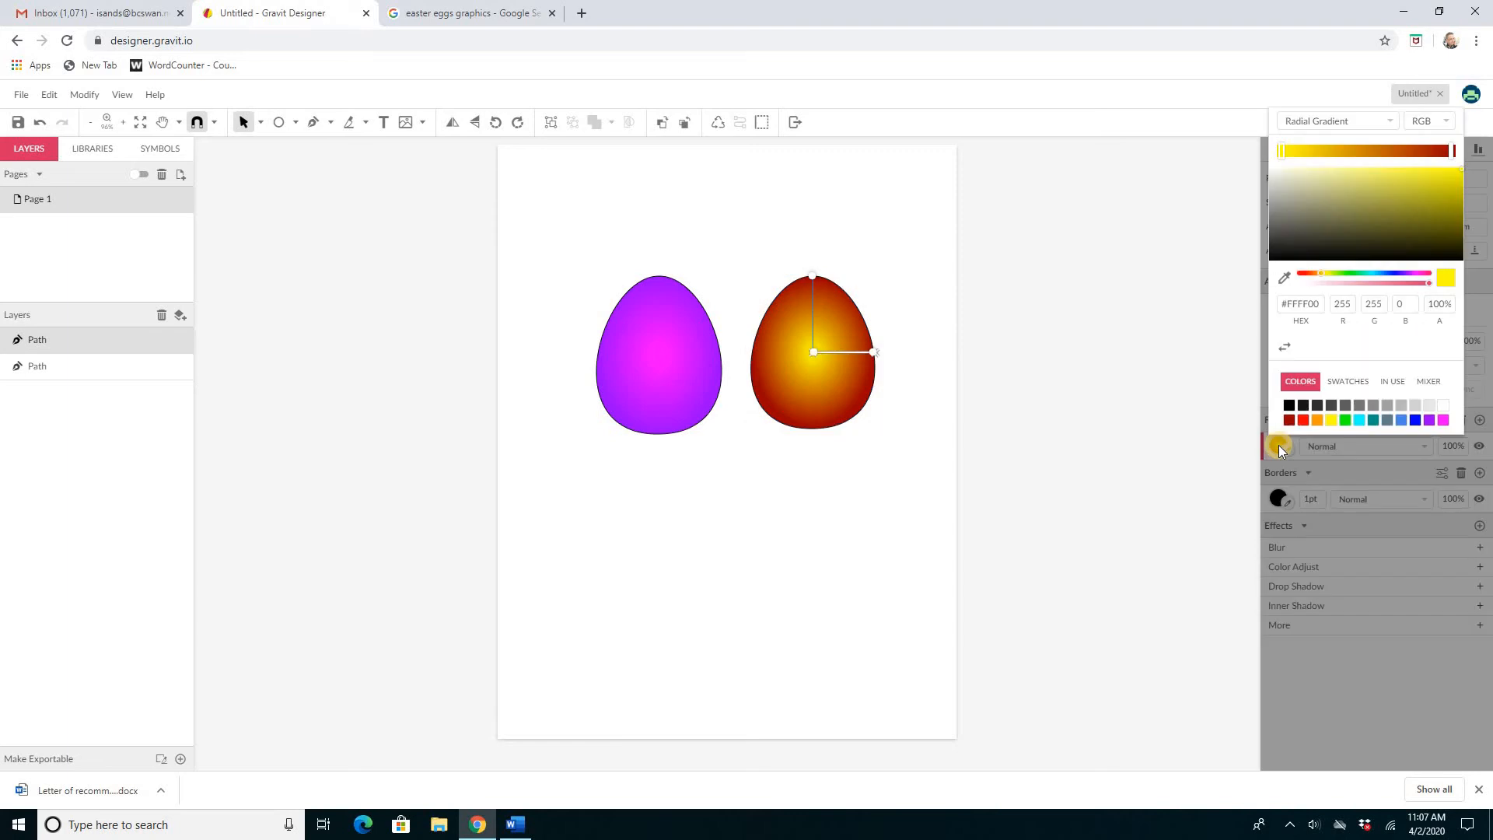
click(1346, 422)
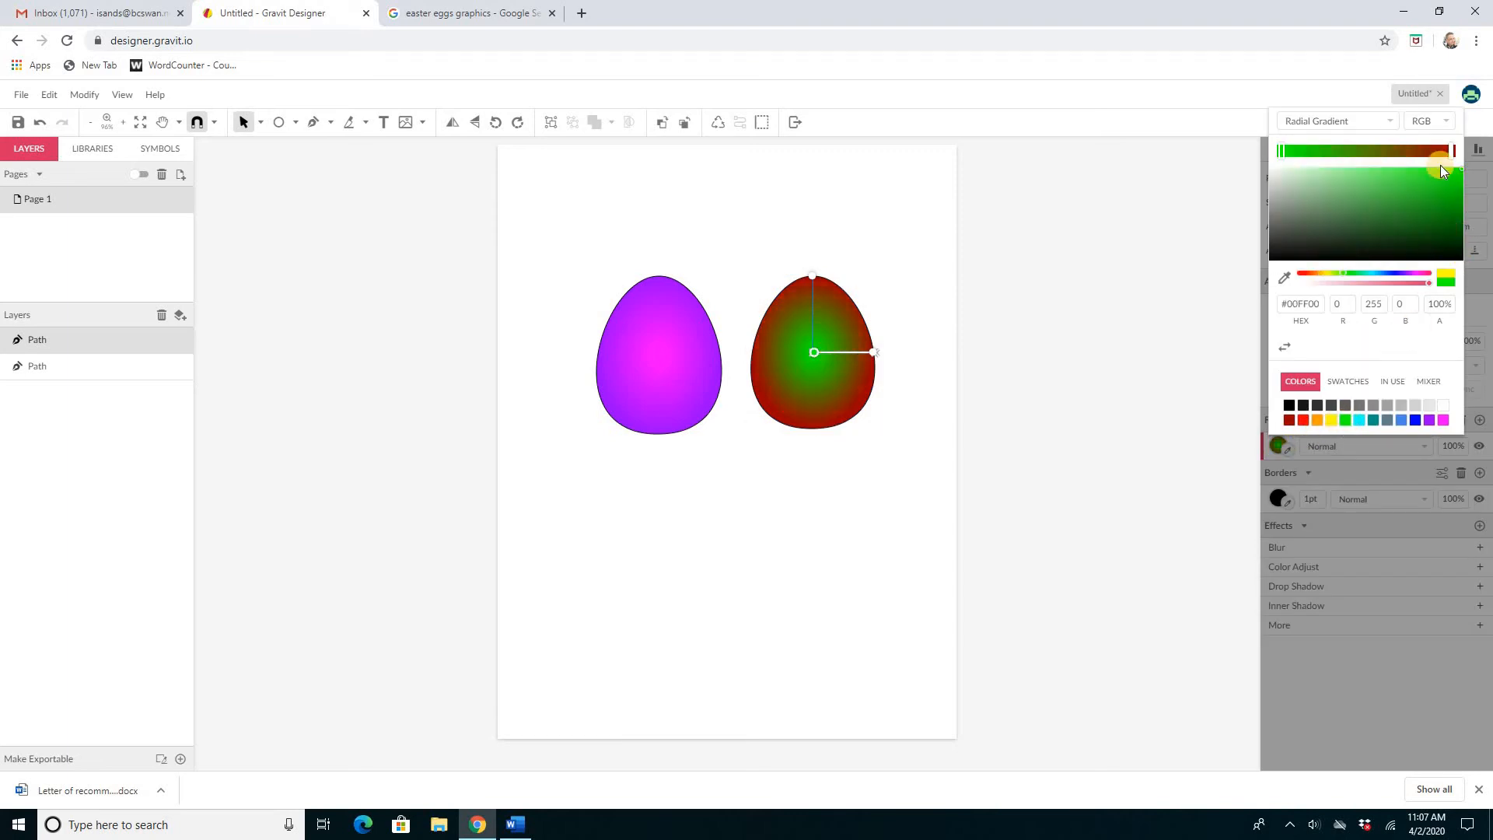
click(1453, 147)
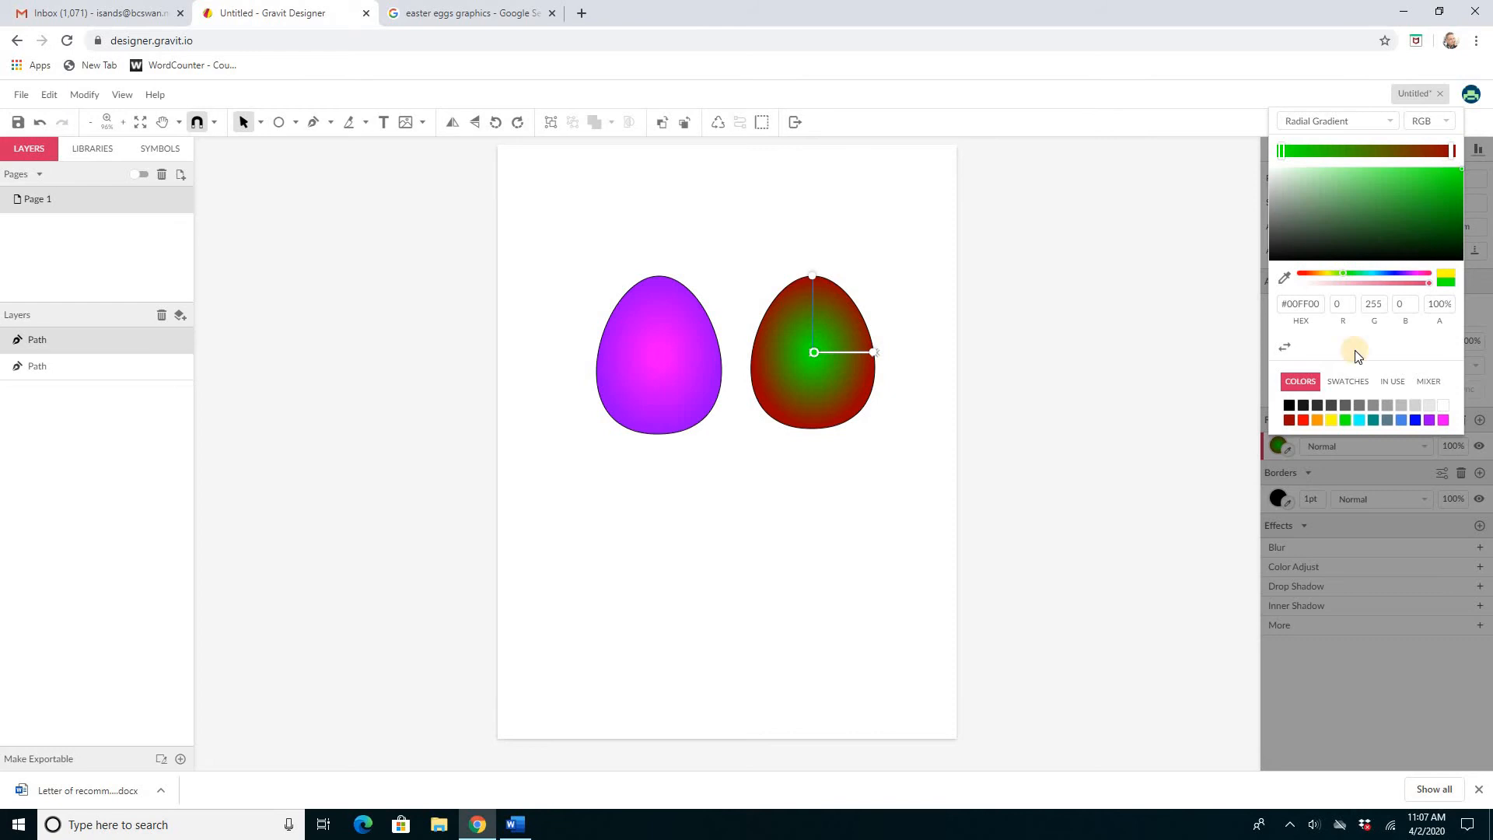
click(1344, 417)
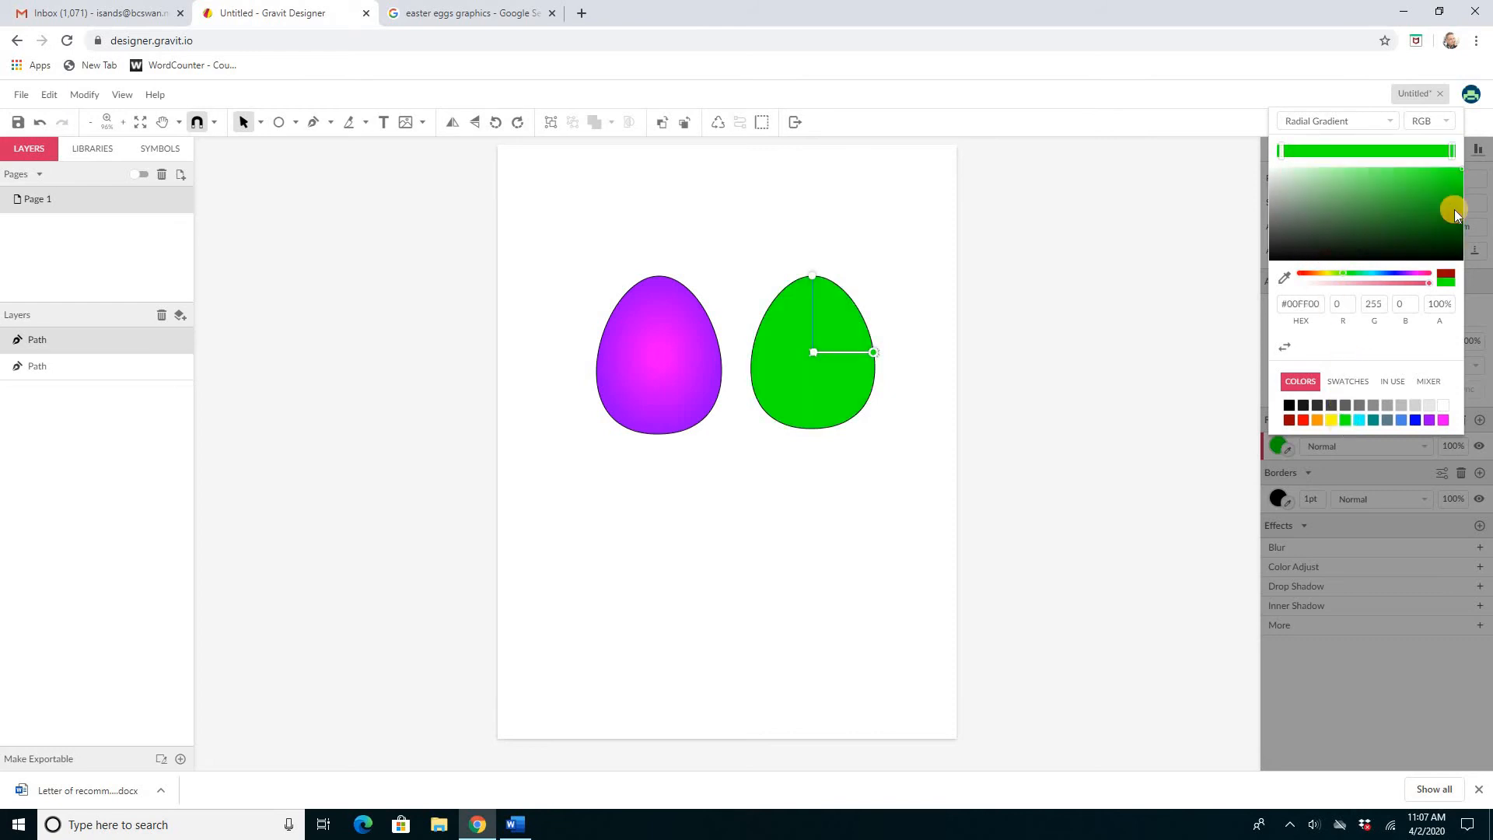
drag(1460, 173, 1451, 236)
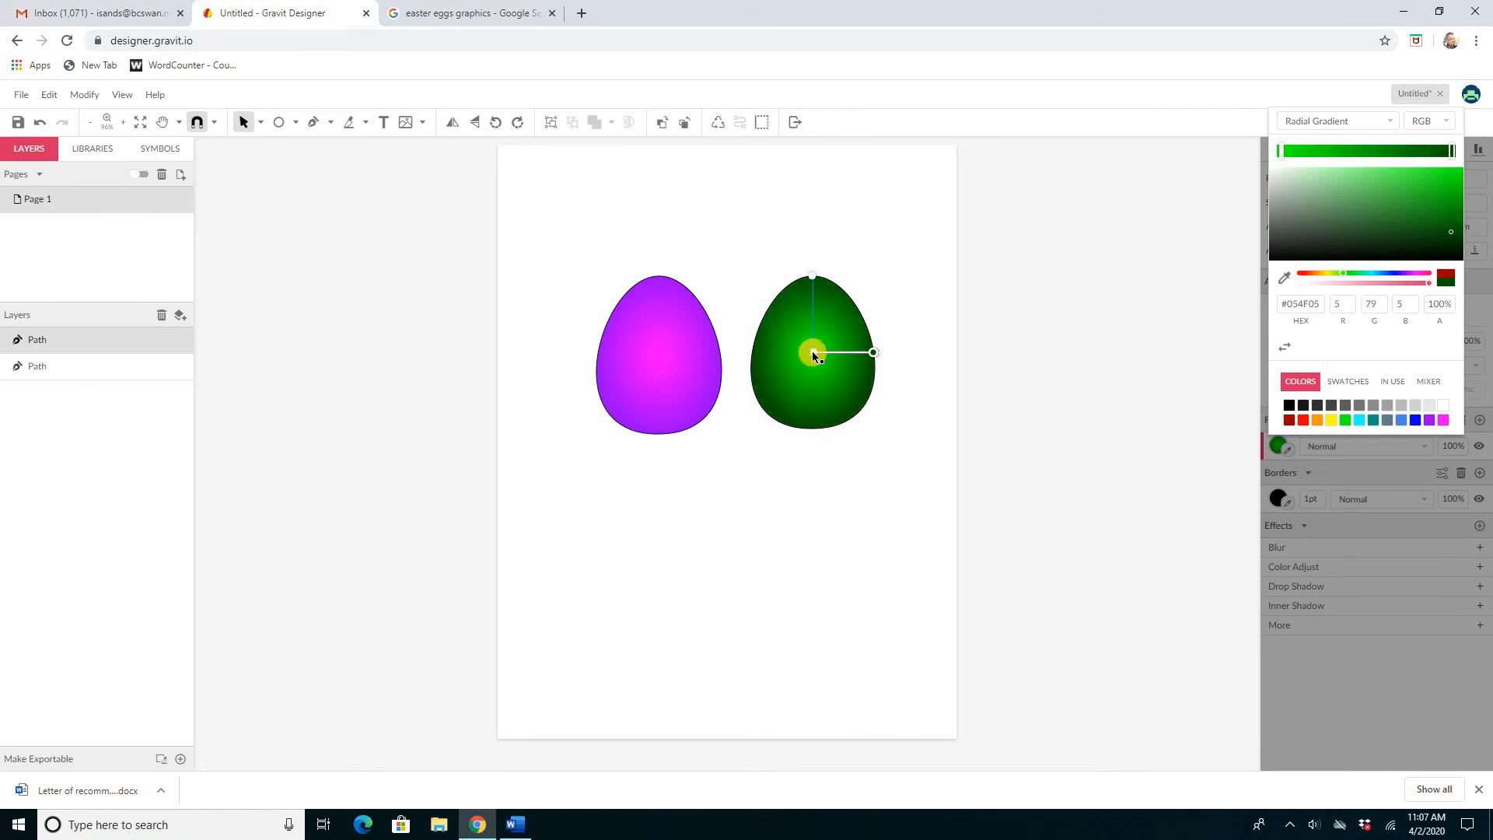
drag(812, 352, 795, 317)
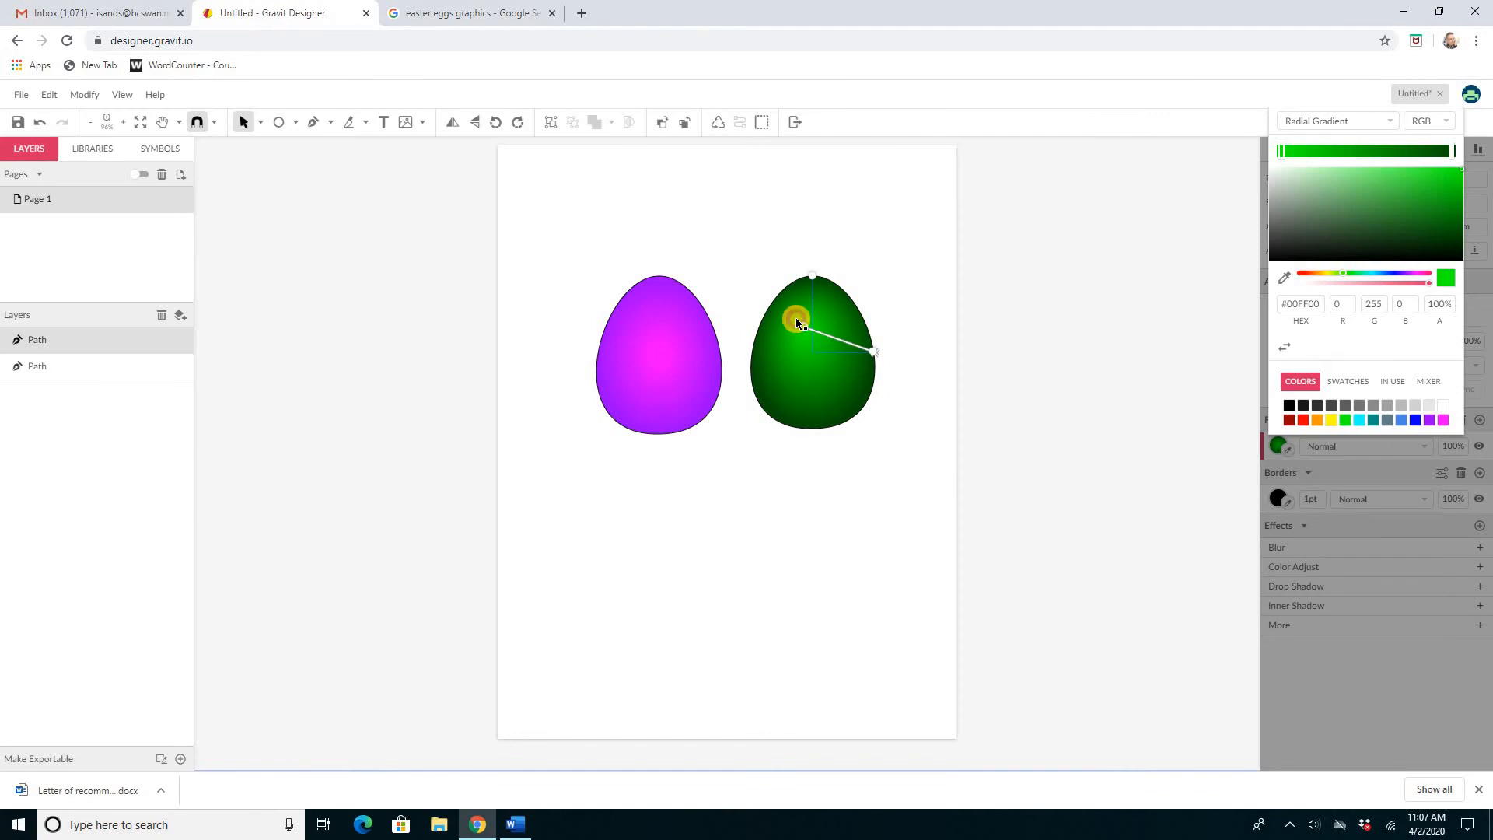
click(872, 475)
Step: Move the left egg's radial gradient centre up toward its upper left
click(665, 362)
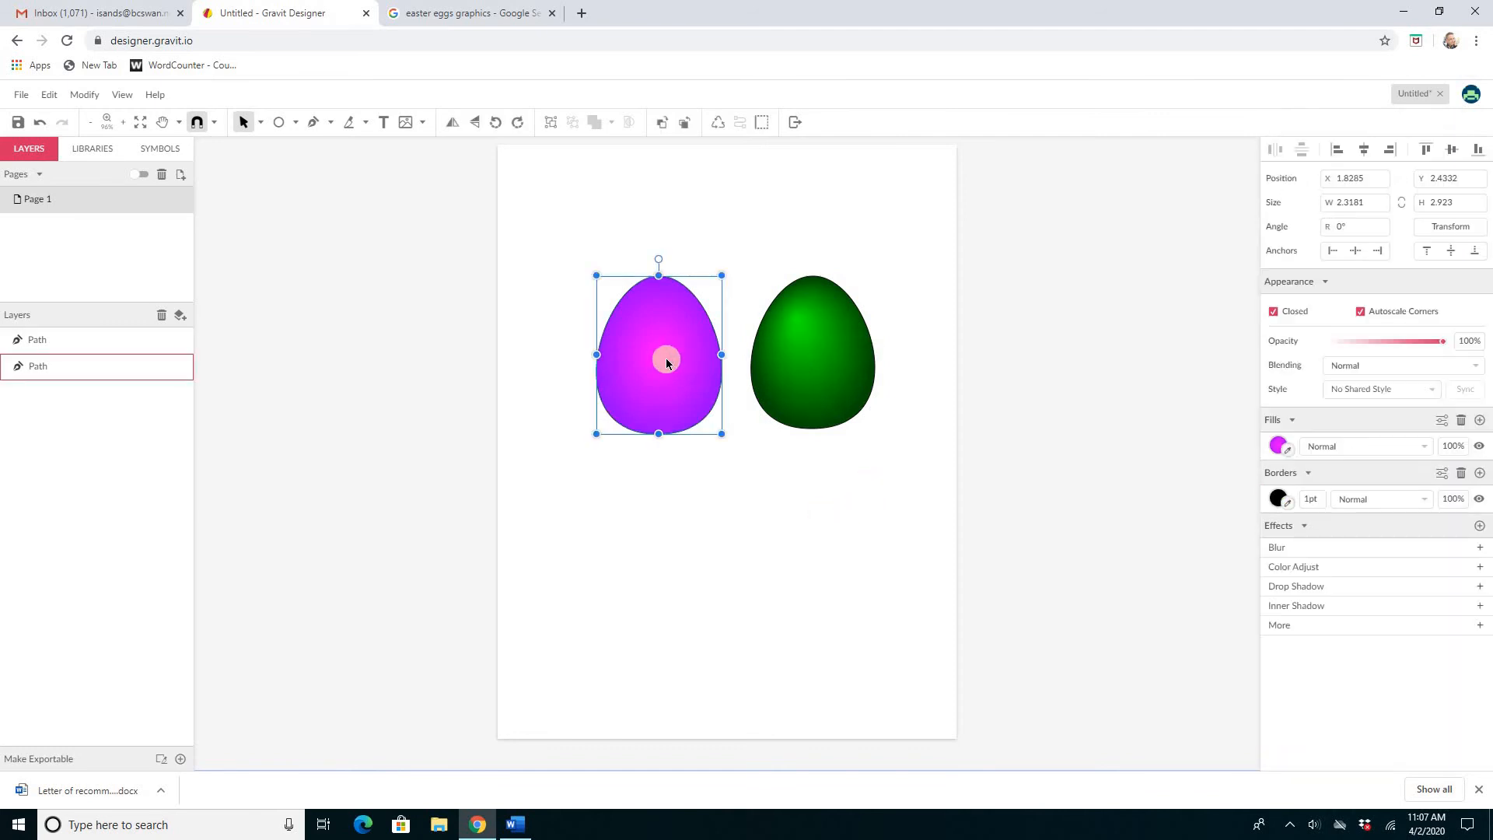
click(1275, 448)
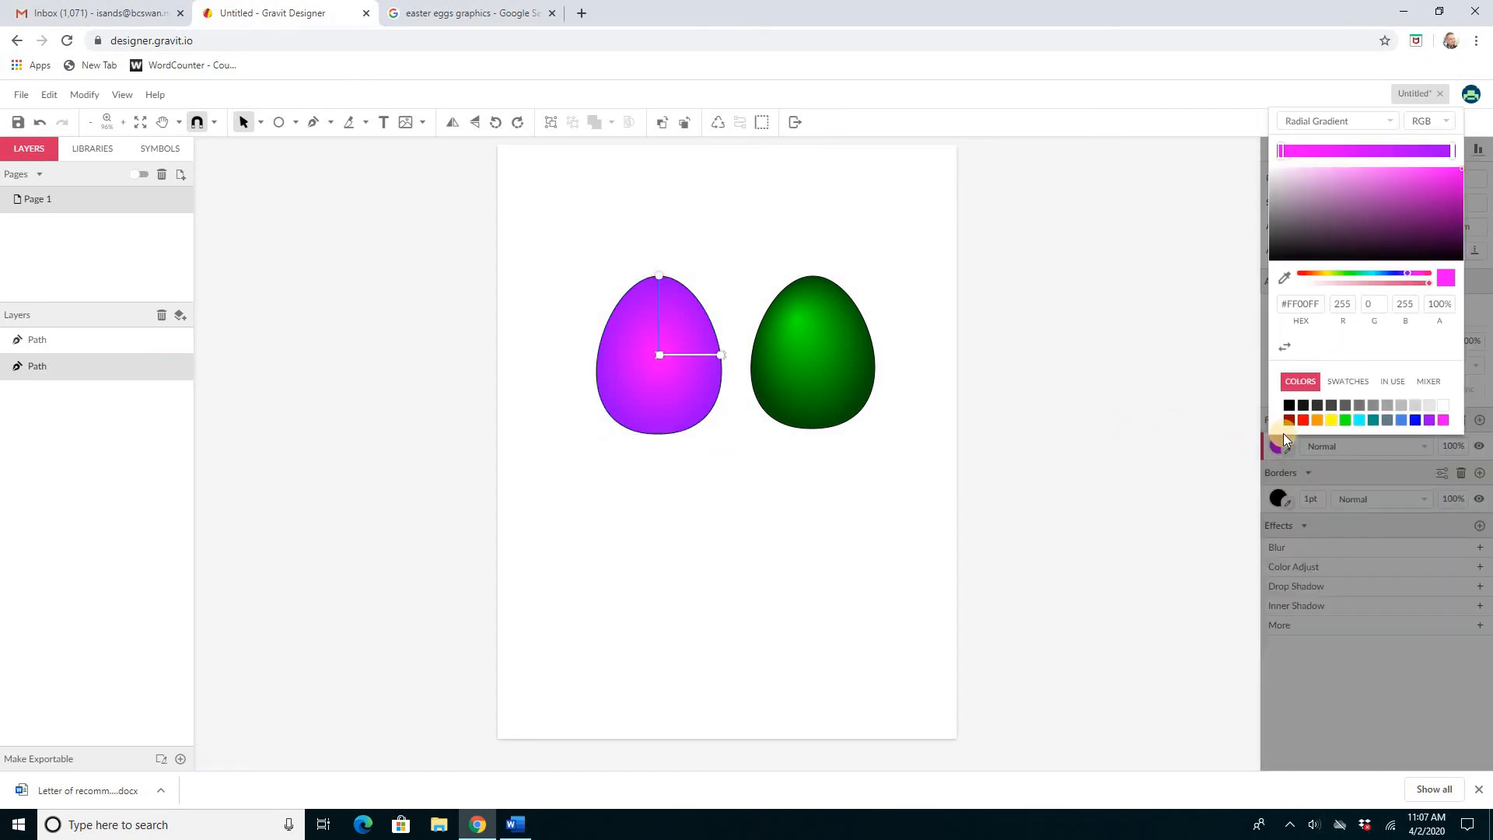
drag(660, 355, 644, 318)
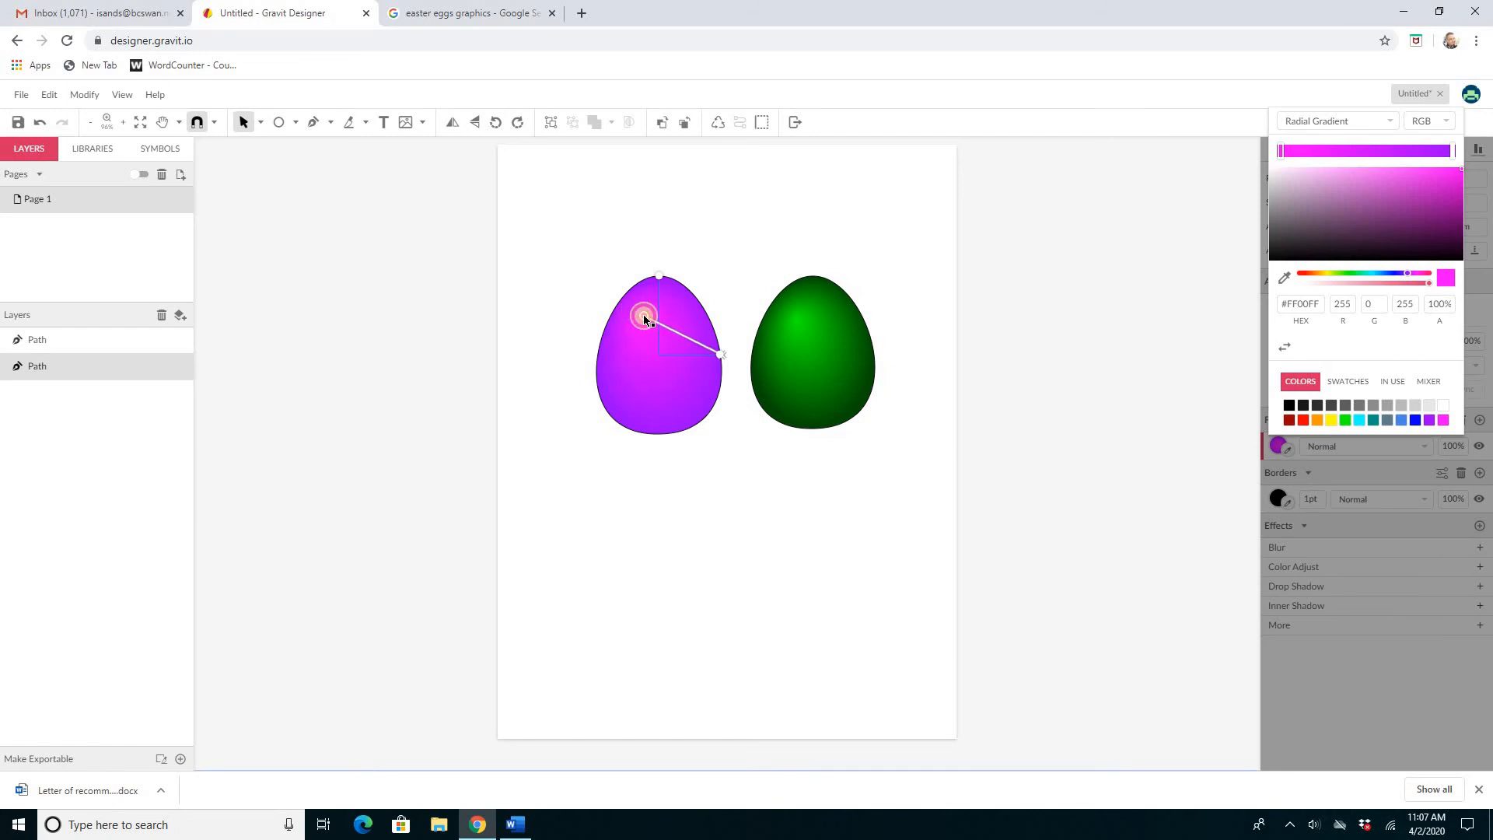
click(732, 504)
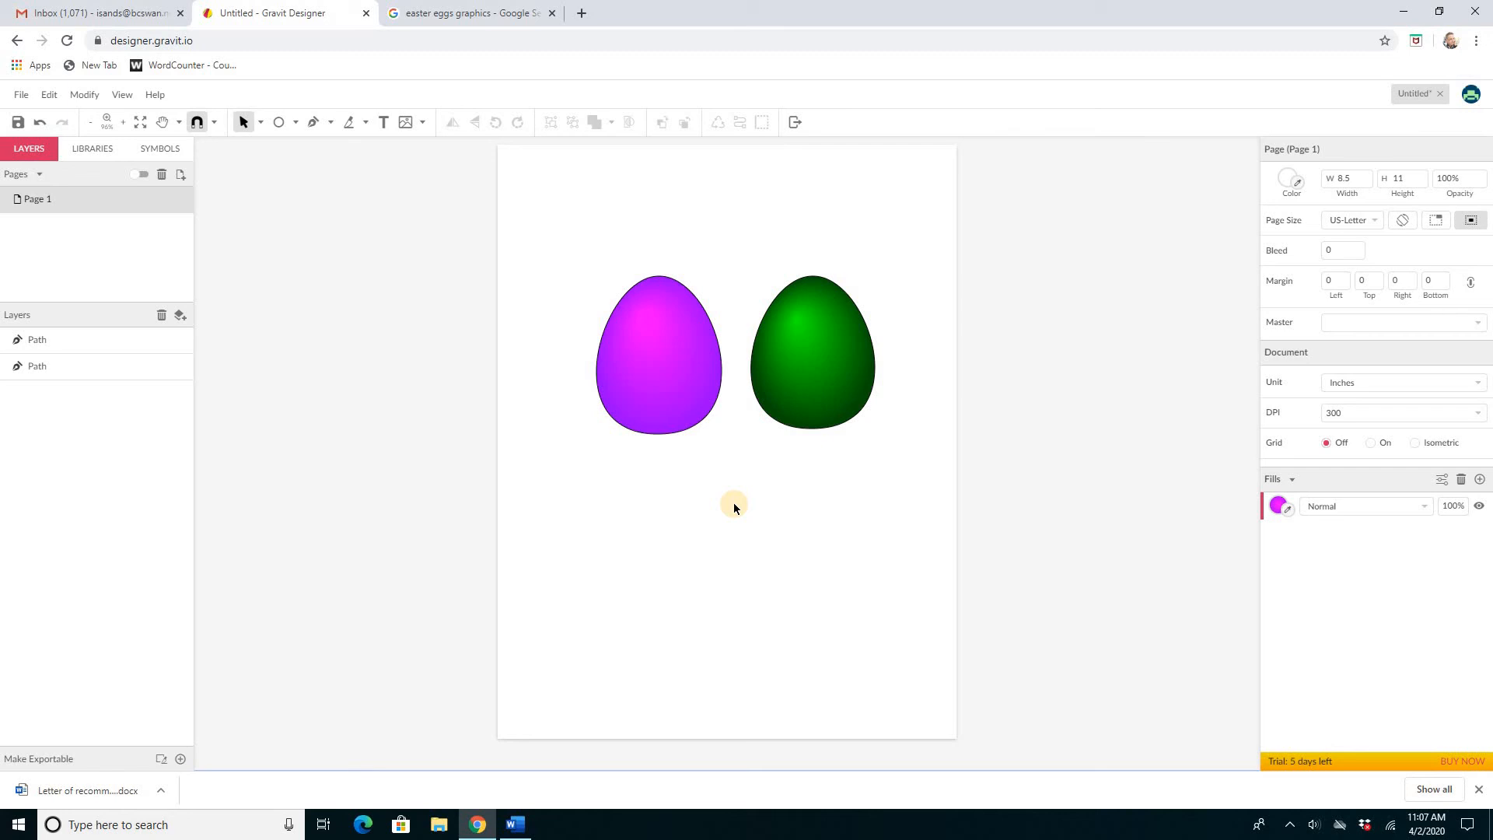
Step: Paste a third egg, about 2.51 × 3.08 in, in front between the other two and shift its gradient centre toward the upper left
key(ctrl+v)
mouse_move(722, 398)
mouse_down()
mouse_move(709, 393)
mouse_move(740, 402)
mouse_move(729, 411)
mouse_up()
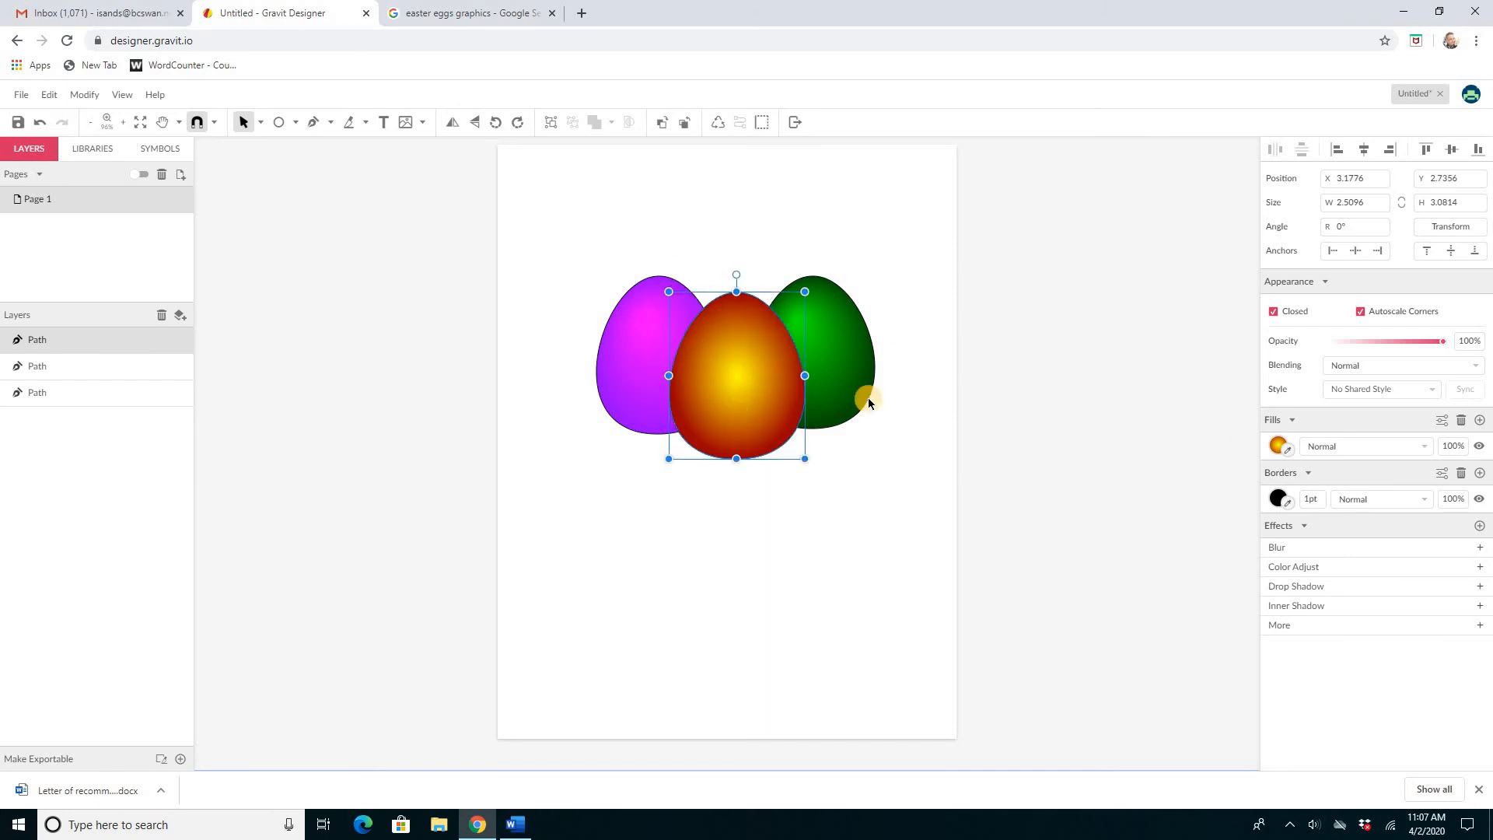
click(1279, 447)
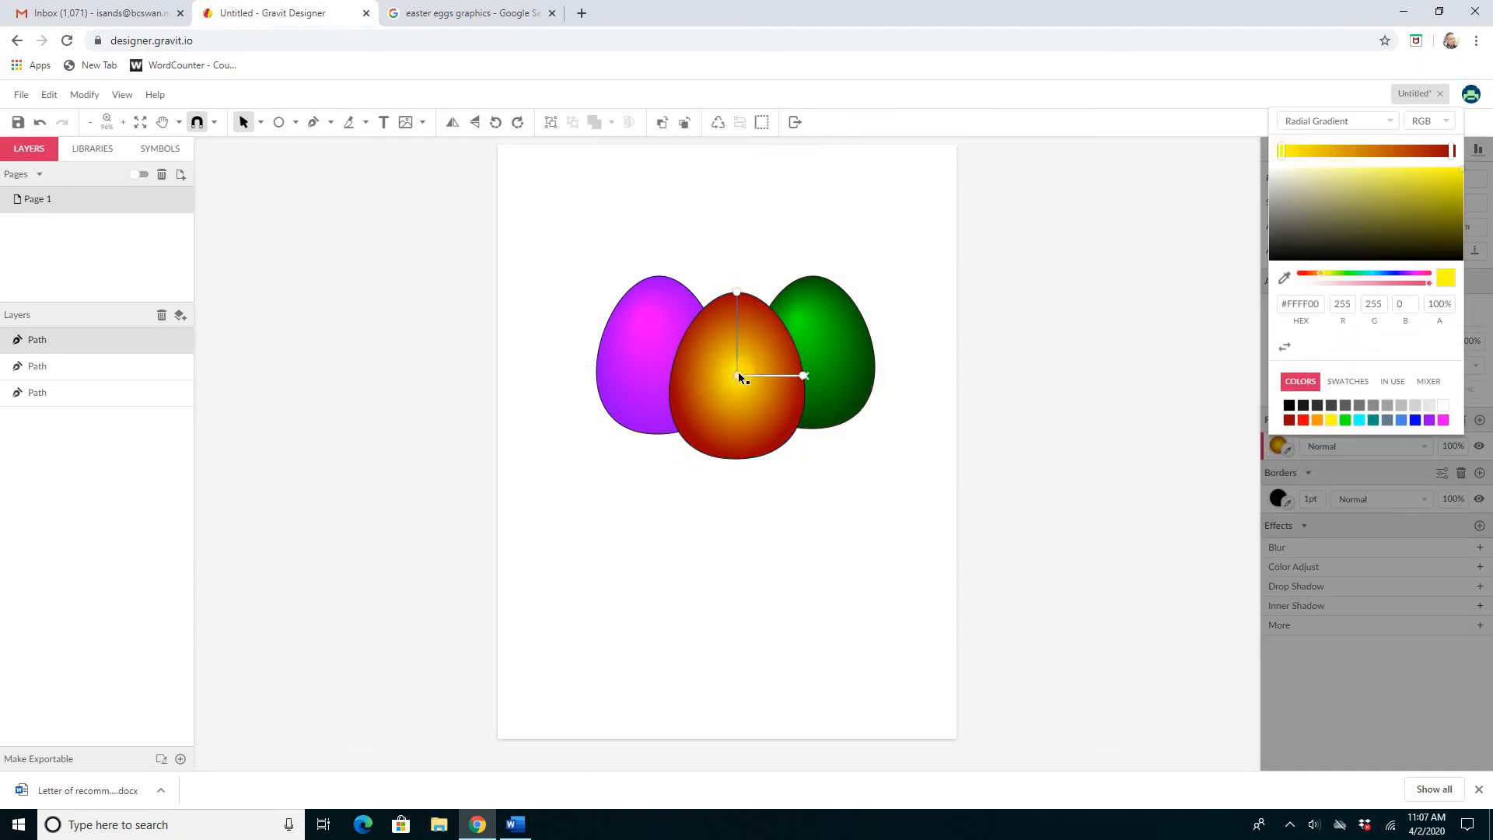
drag(733, 363, 719, 336)
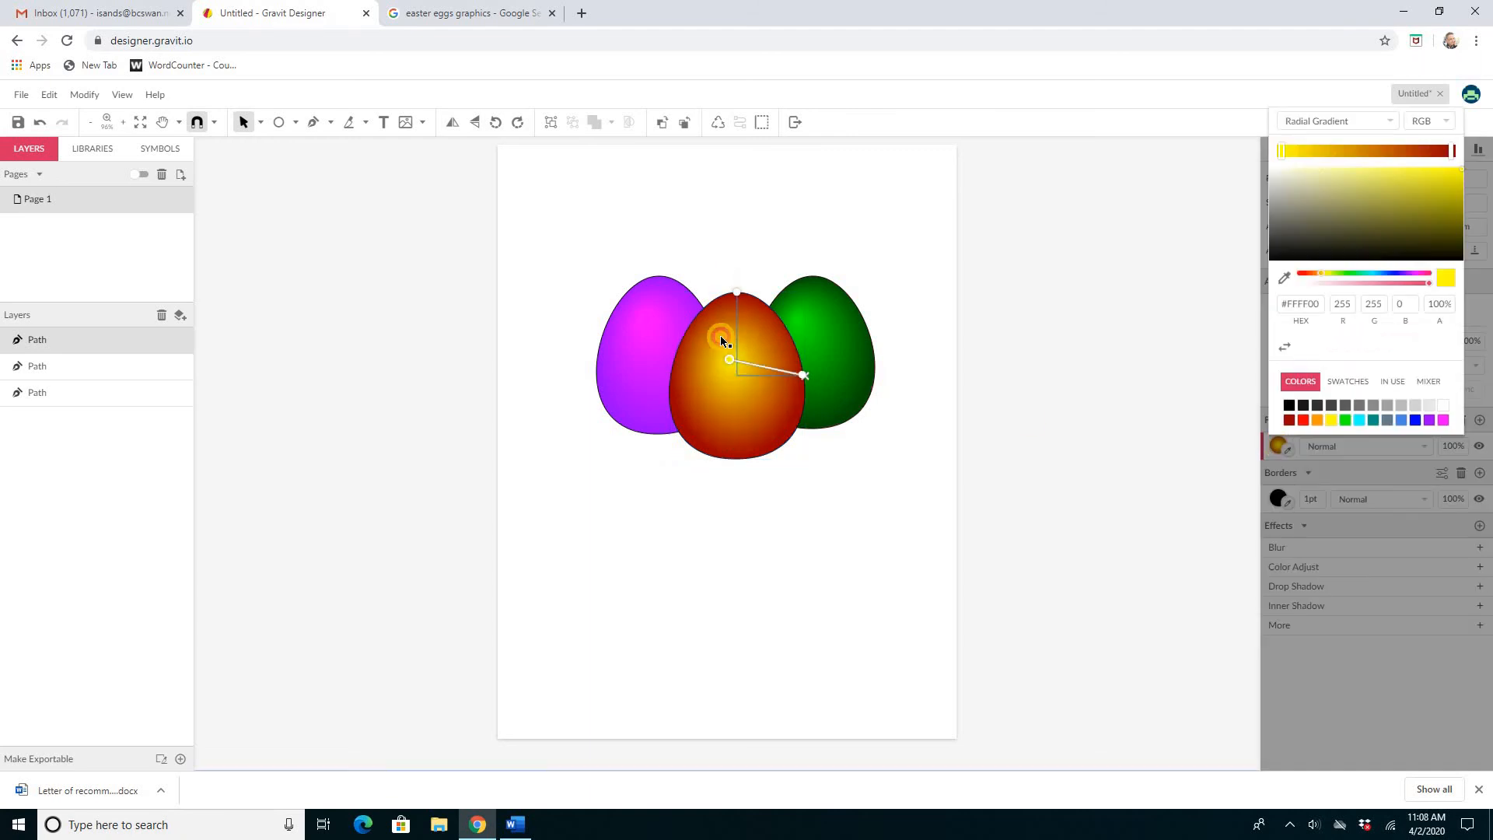
click(906, 510)
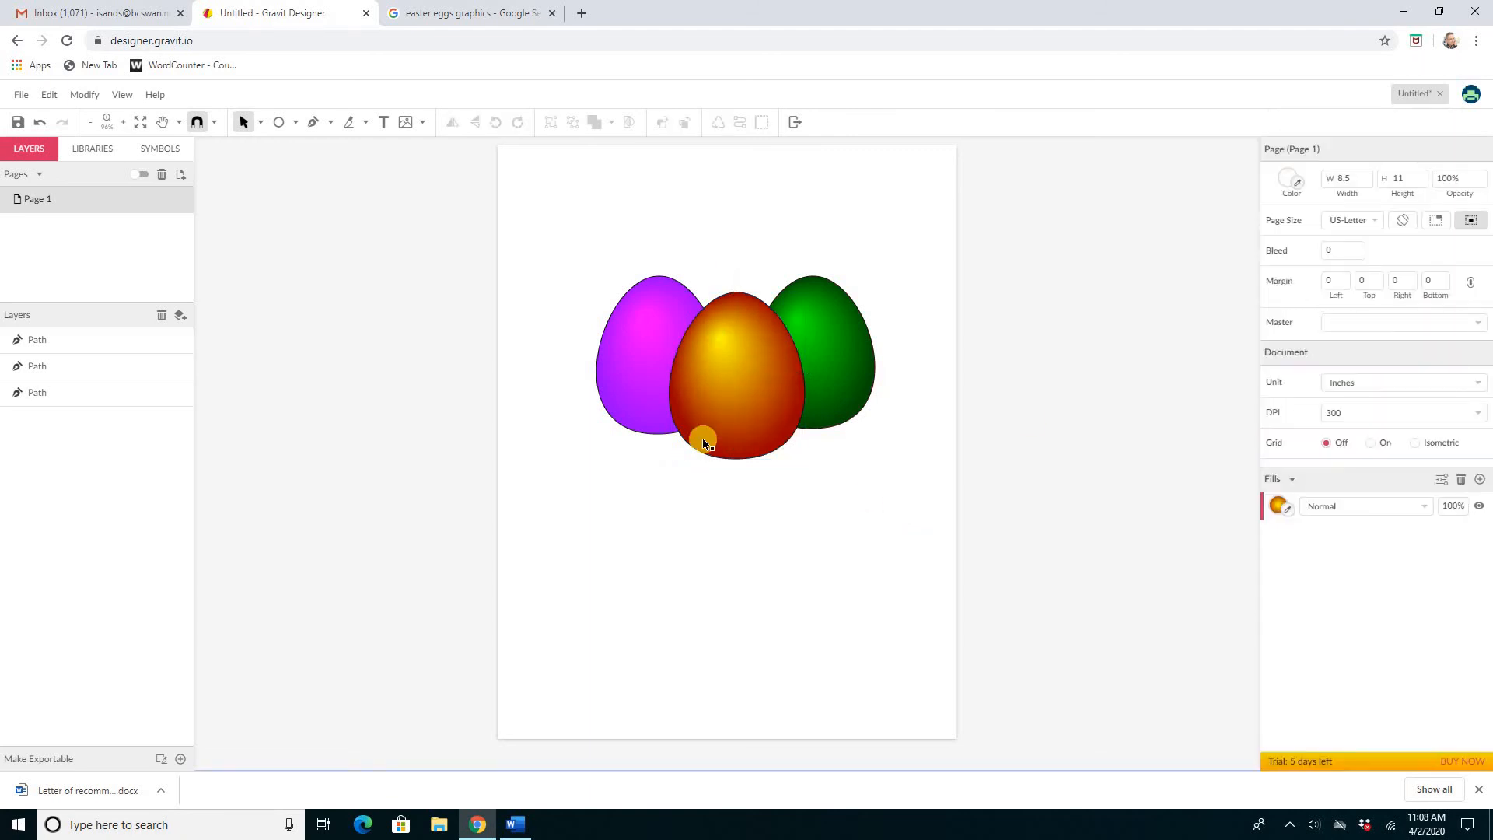
Step: Draw an ellipse about 5.59 × 1.32 in across the eggs' base and send it behind all the eggs
click(279, 124)
click(295, 123)
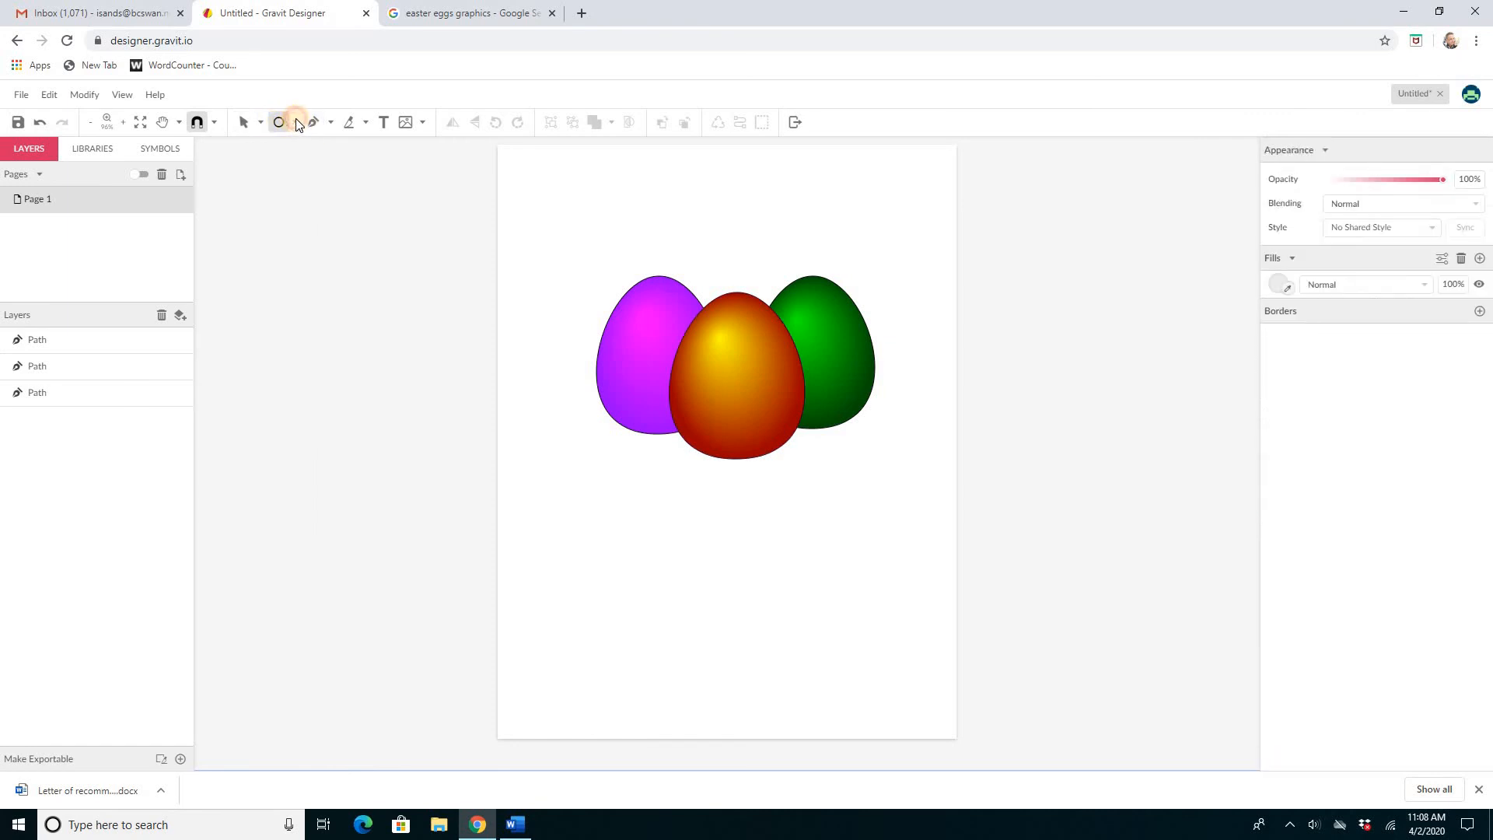
click(312, 189)
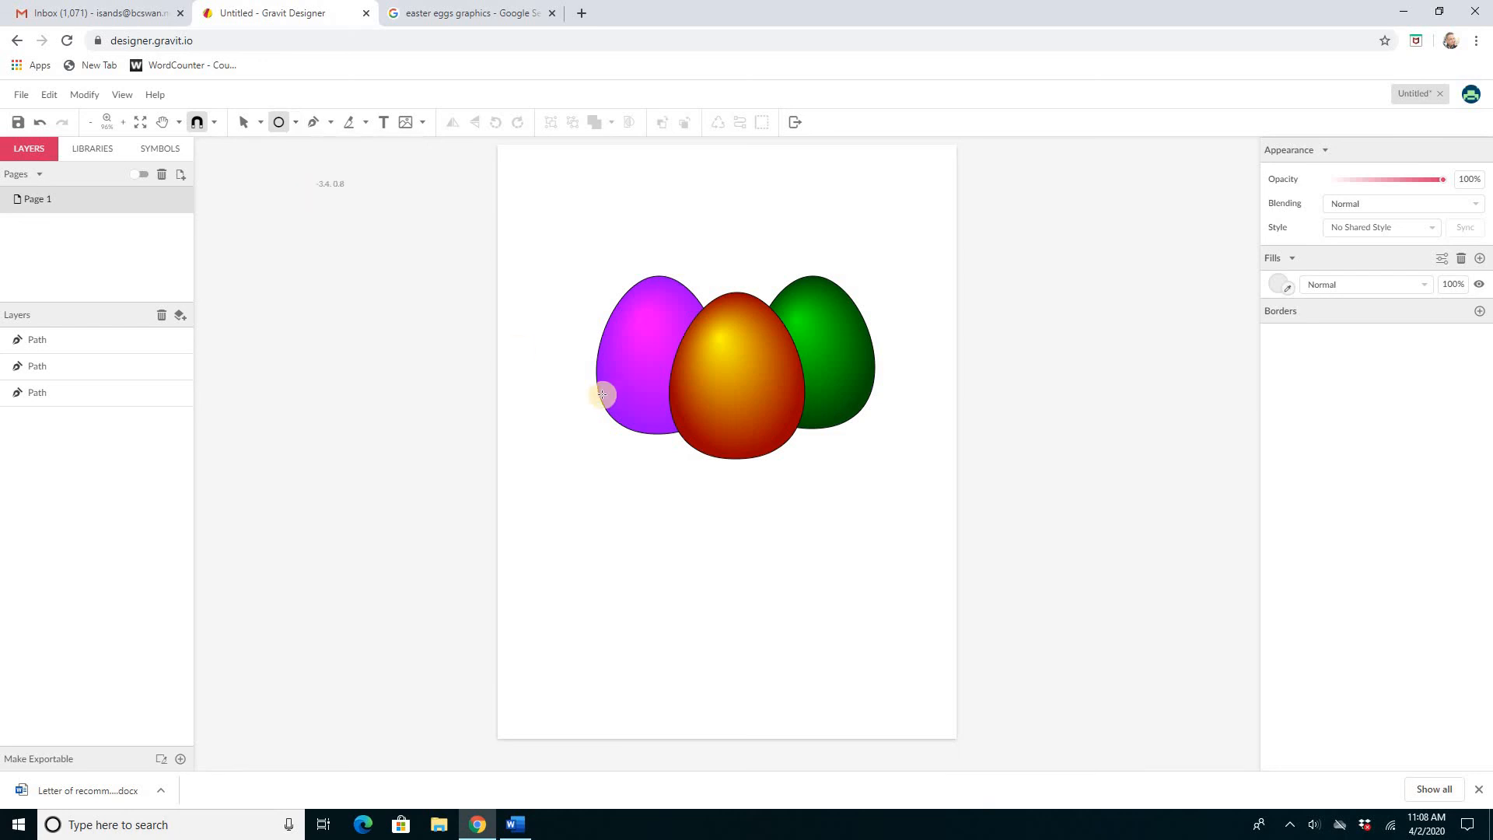
mouse_move(589, 402)
mouse_down()
mouse_move(713, 459)
mouse_move(826, 483)
mouse_move(890, 475)
mouse_up()
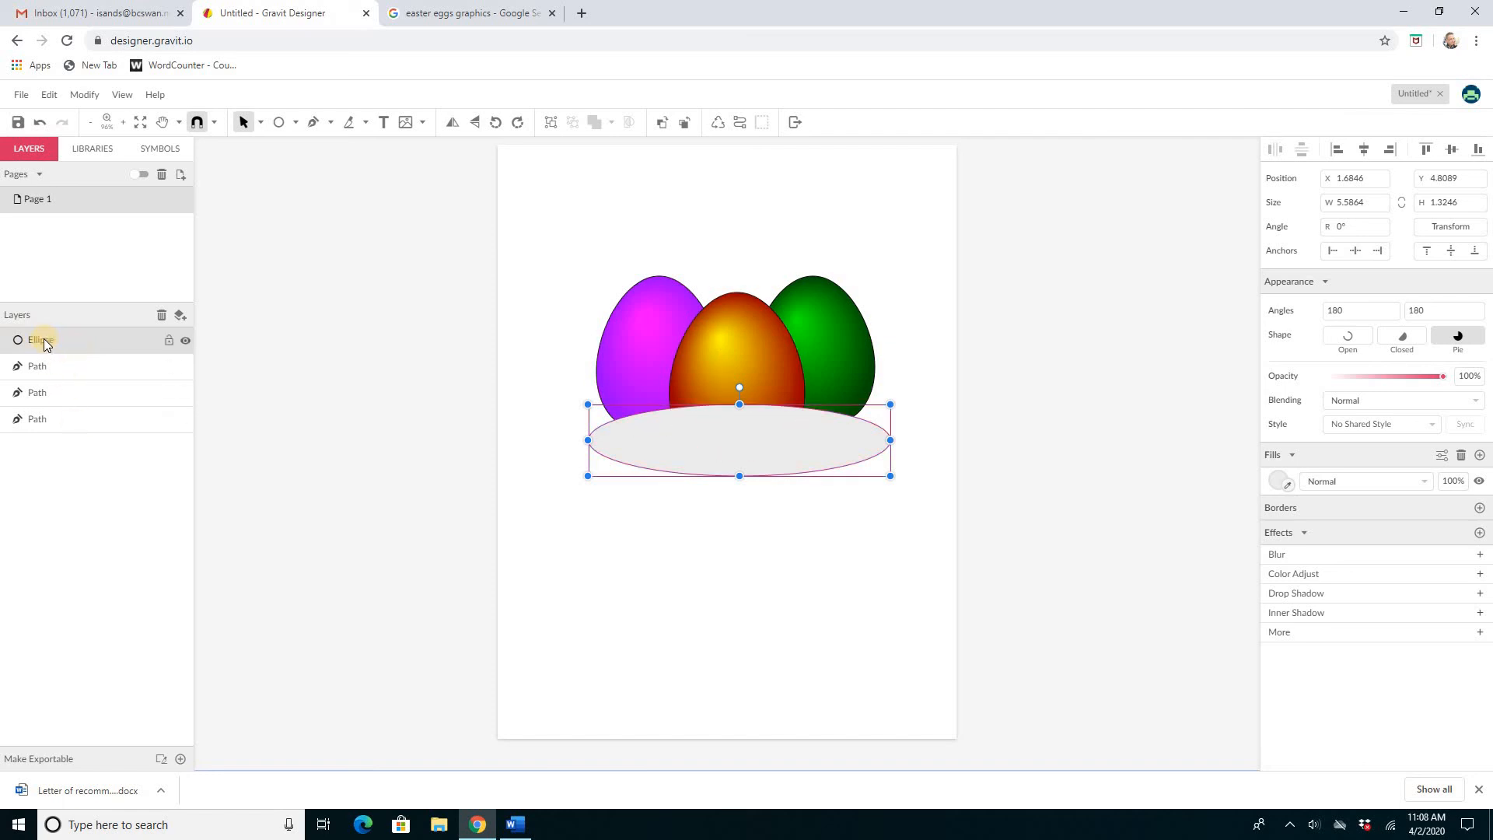
drag(44, 342, 49, 436)
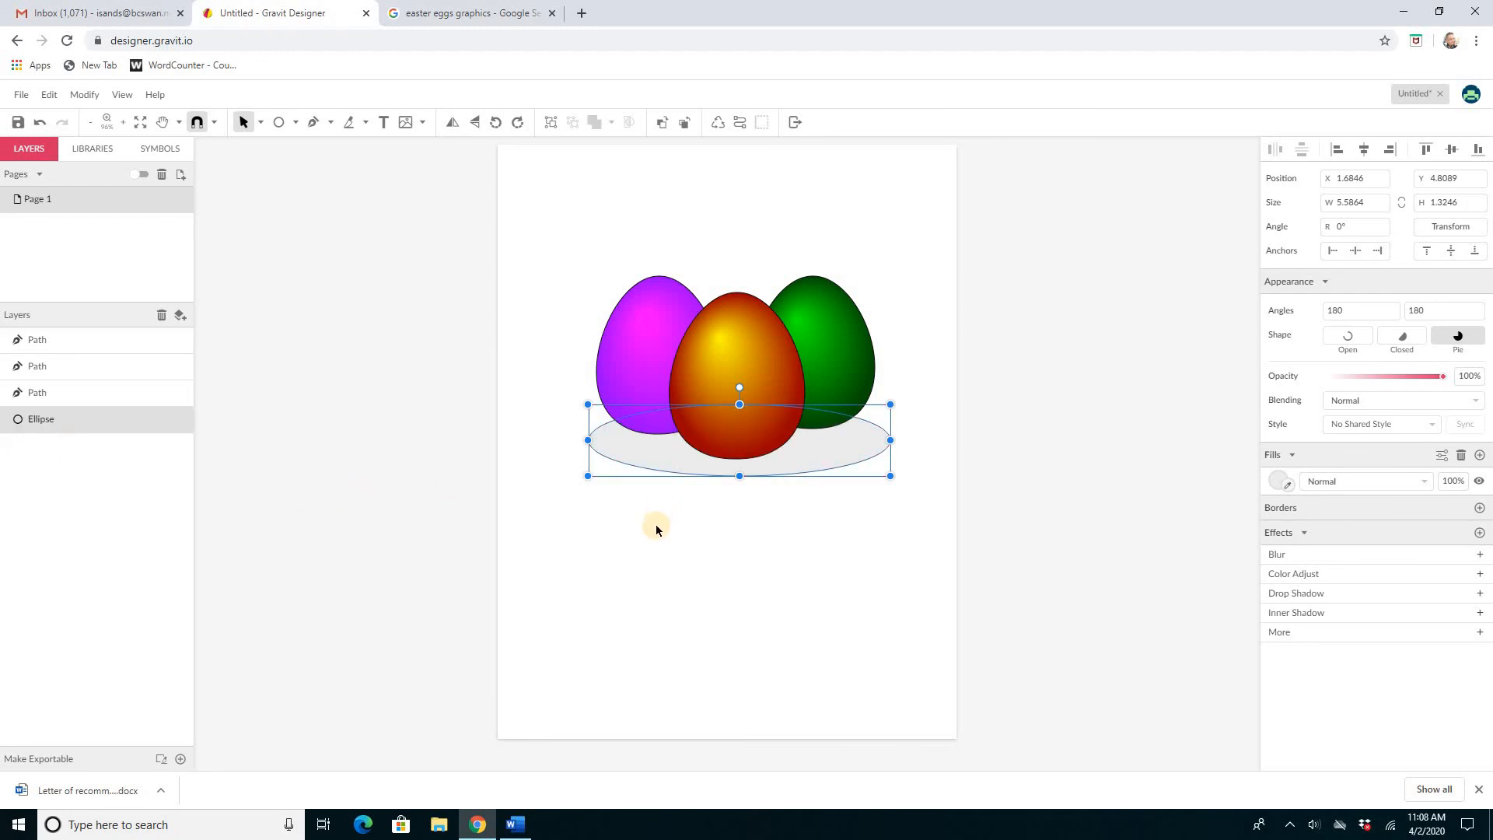